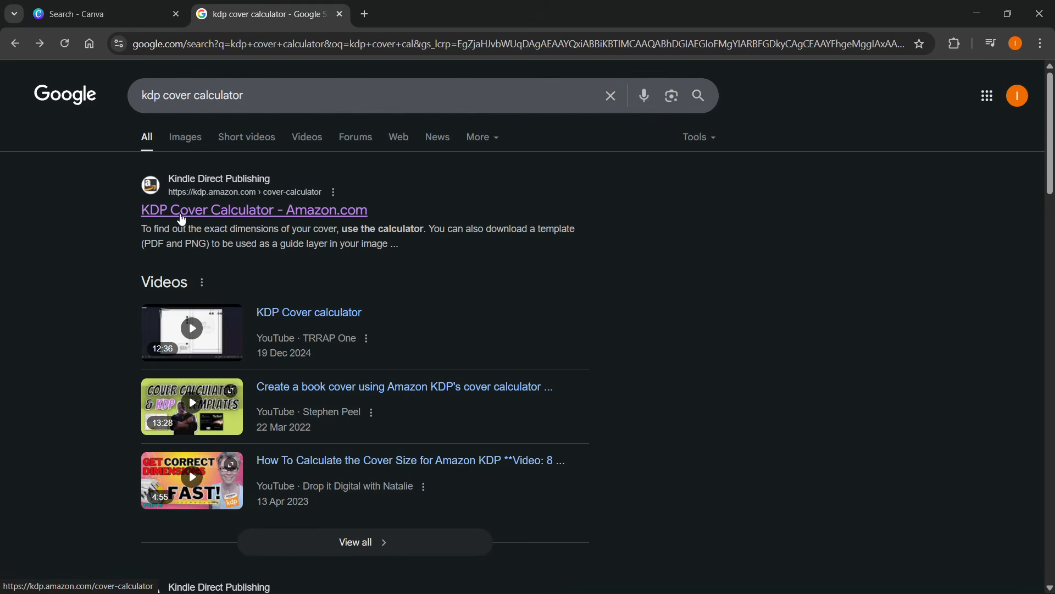
# Open the KDP Cover Calculator from the search results and look over its book information form
pyautogui.click(211, 217)
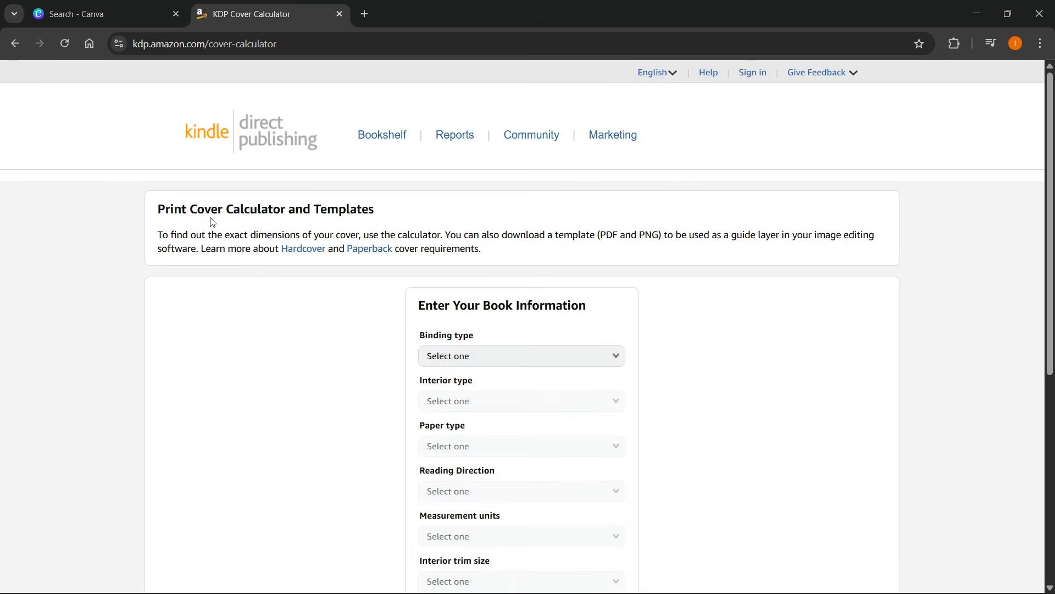
pyautogui.scroll(-1, 494, 341)
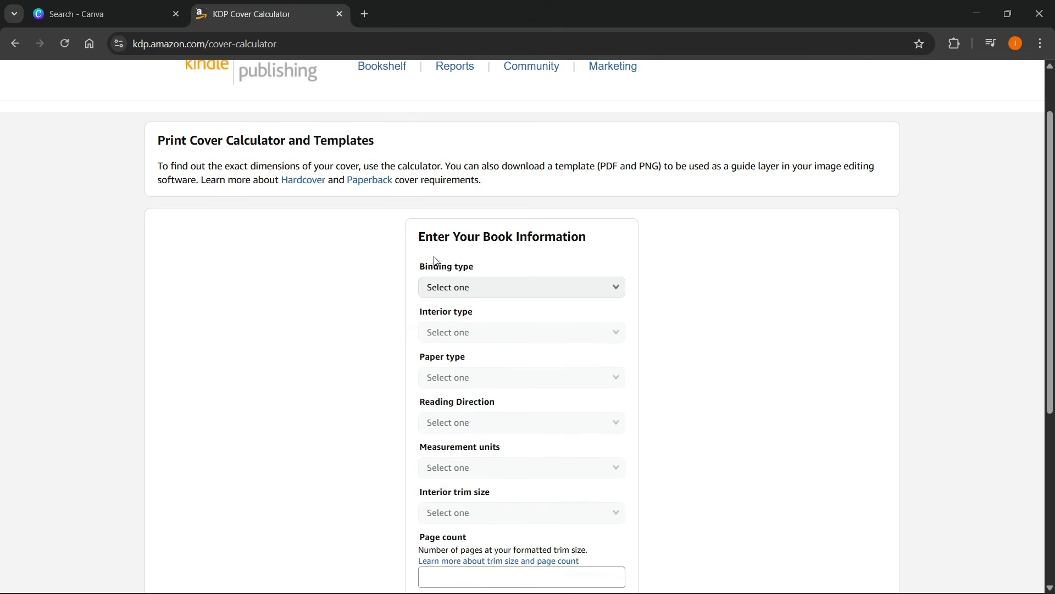
pyautogui.scroll(-1, 459, 235)
pyautogui.scroll(-2, 464, 291)
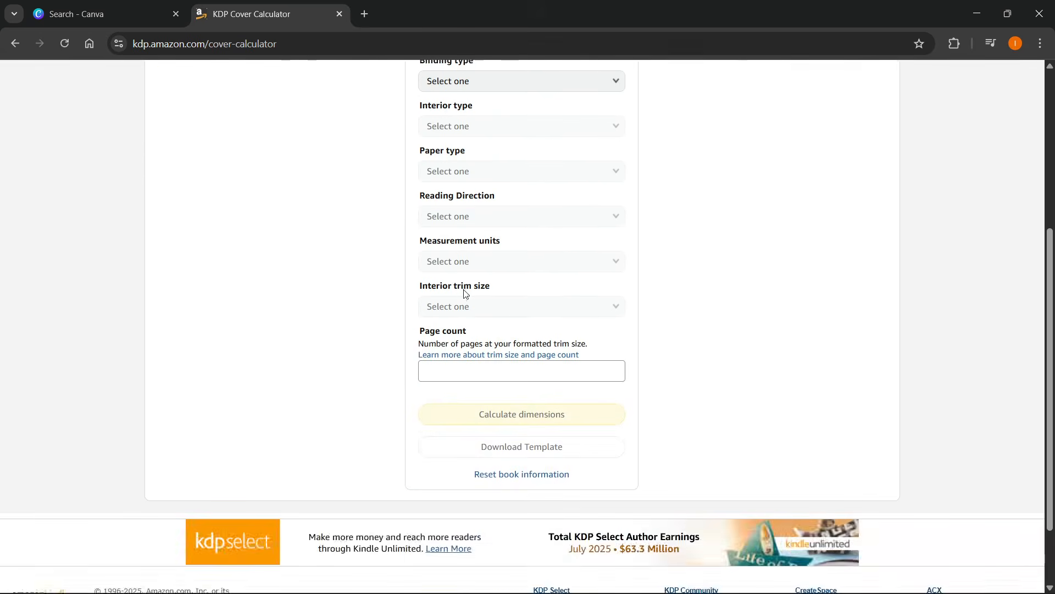
pyautogui.scroll(1, 452, 297)
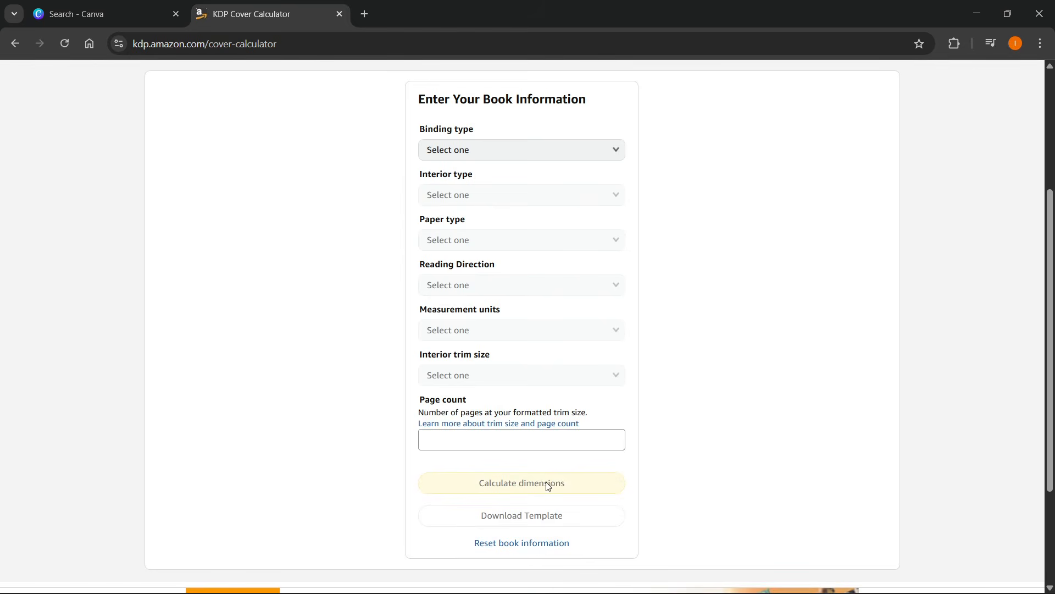
pyautogui.scroll(1, 550, 476)
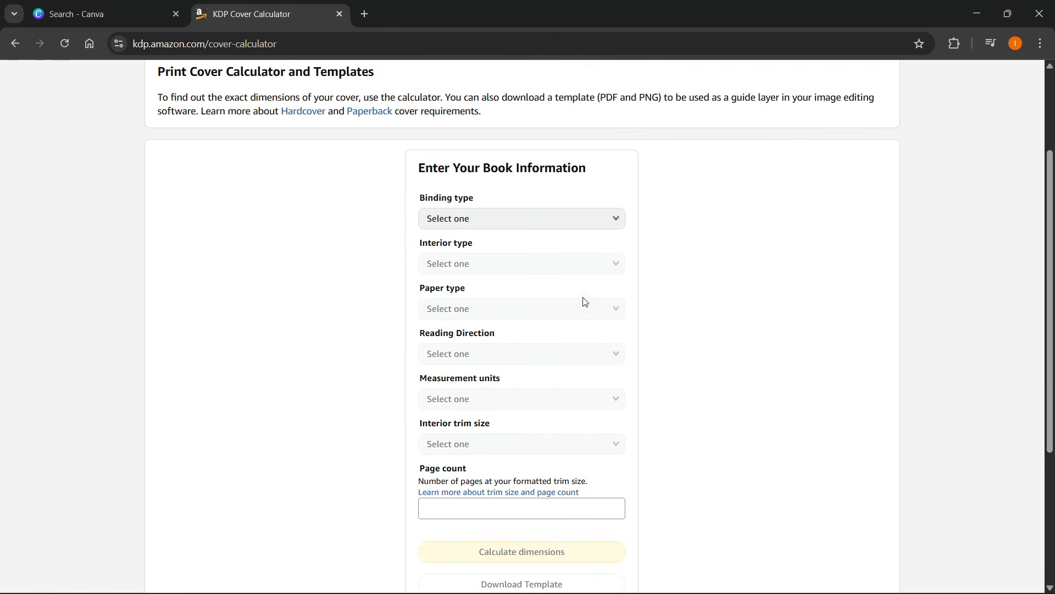
# Set the binding type to Paperback, the interior type to Premium color and the paper type to White paper
pyautogui.click(476, 219)
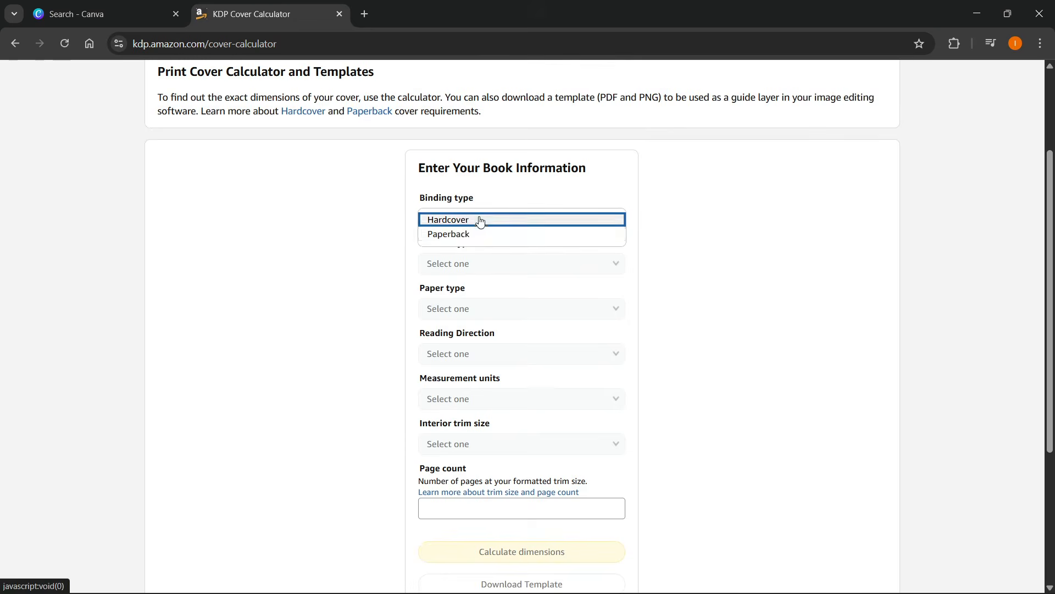
pyautogui.click(466, 234)
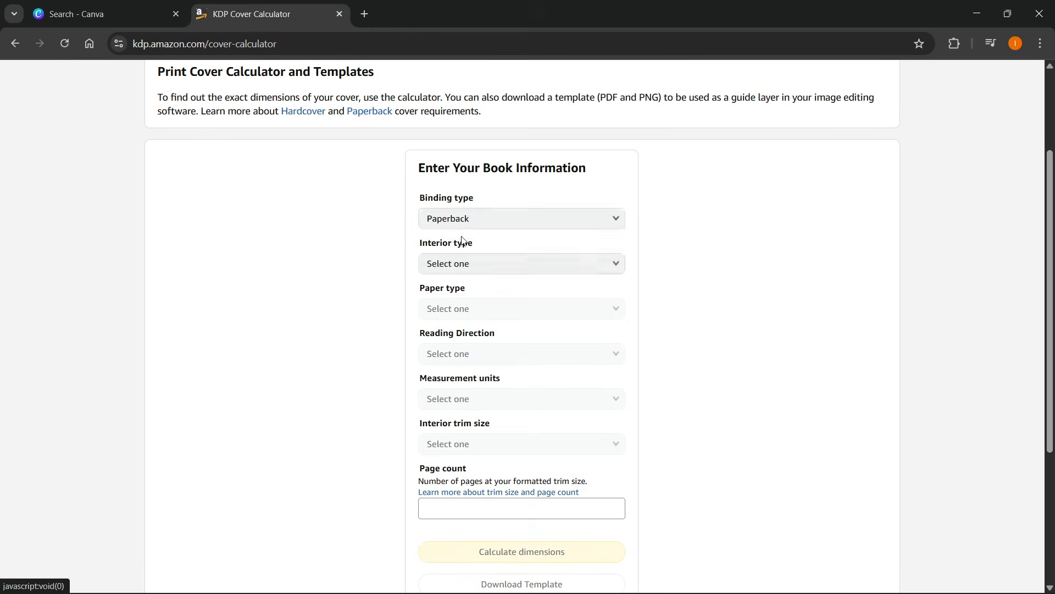
pyautogui.click(497, 265)
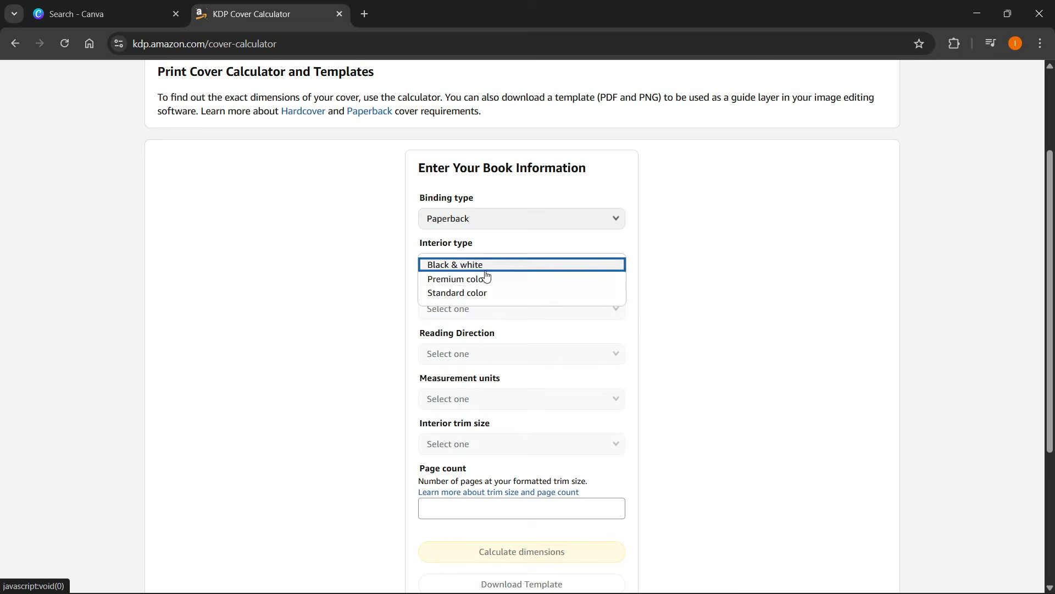
pyautogui.click(478, 279)
pyautogui.click(477, 308)
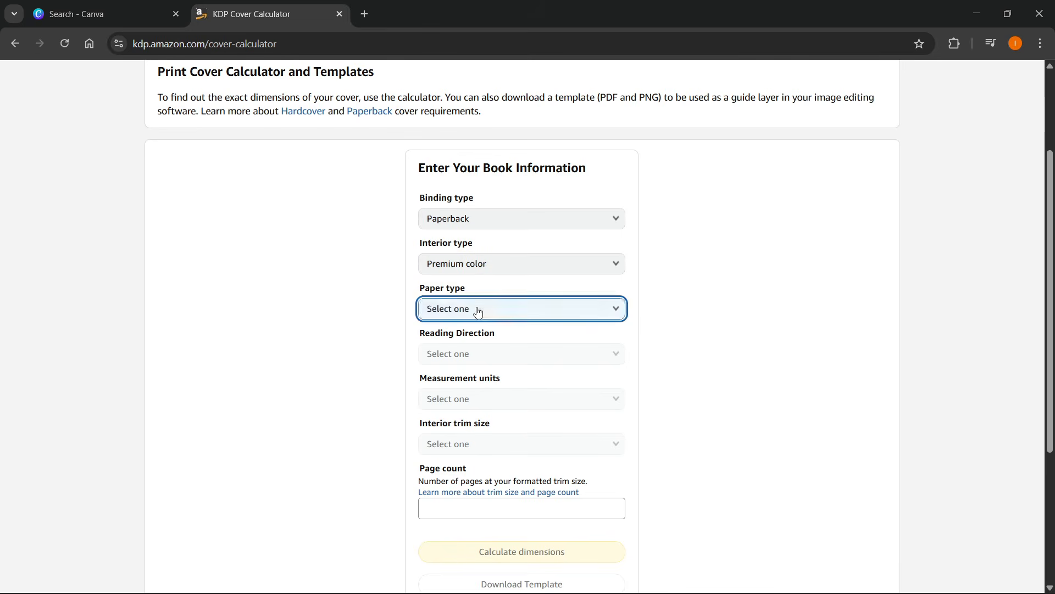
pyautogui.click(499, 312)
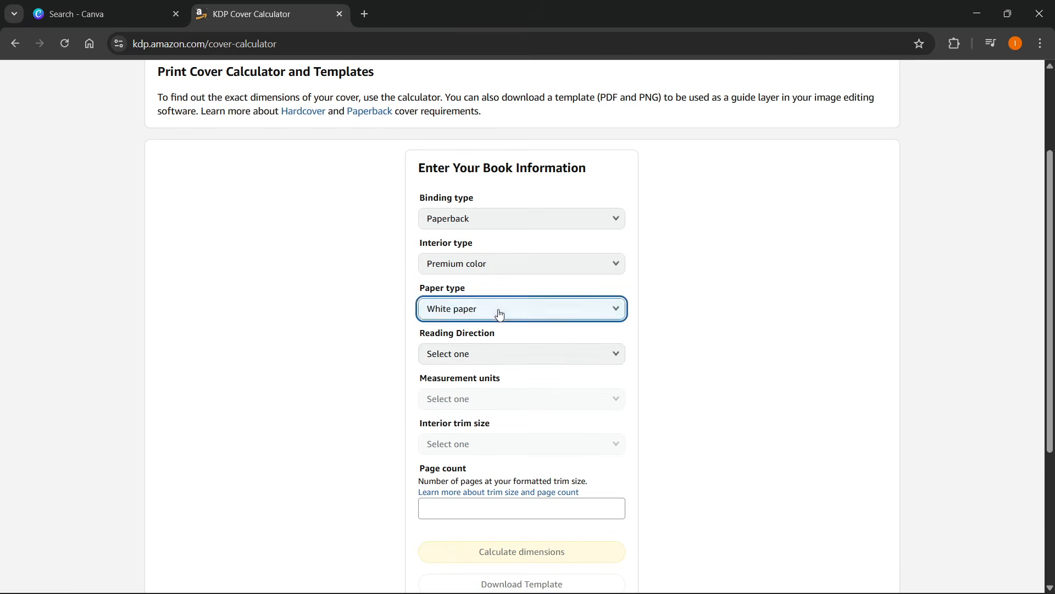
# Set the reading direction to Left to Right and the measurement units to Millimeters
pyautogui.click(489, 366)
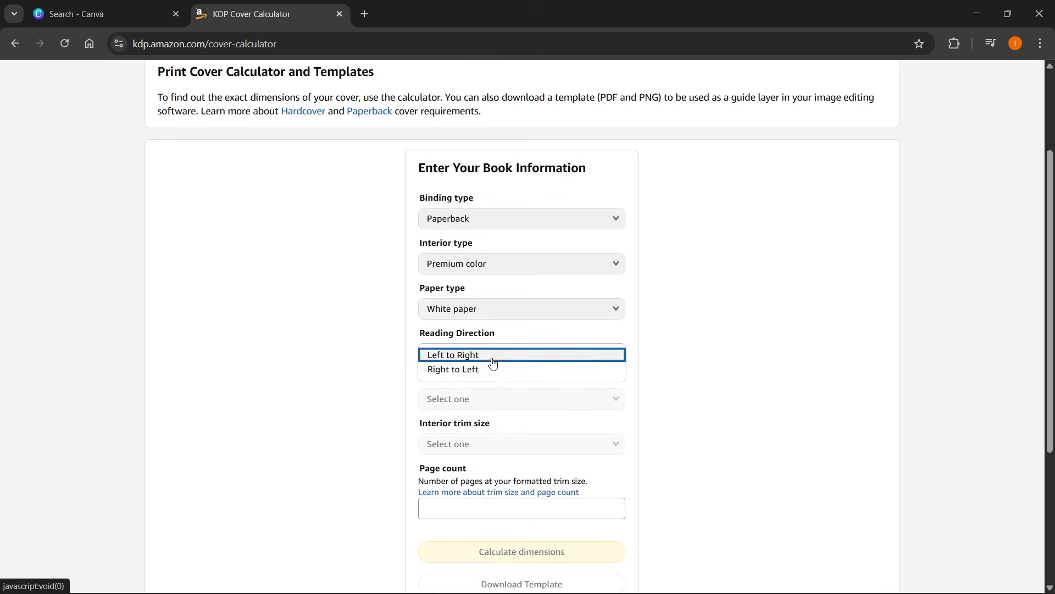
pyautogui.click(479, 354)
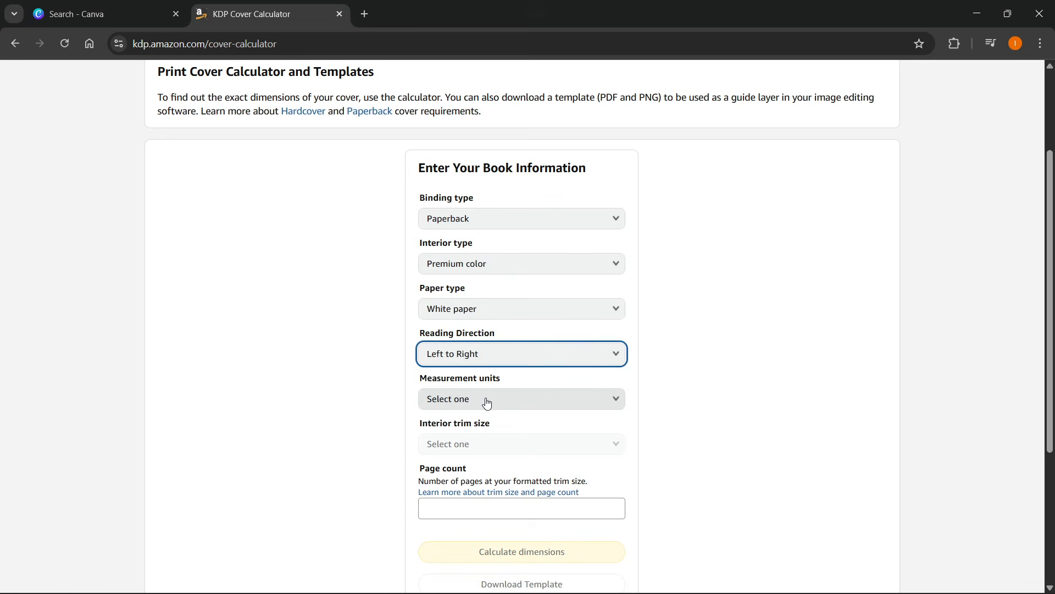
pyautogui.click(486, 402)
pyautogui.click(461, 403)
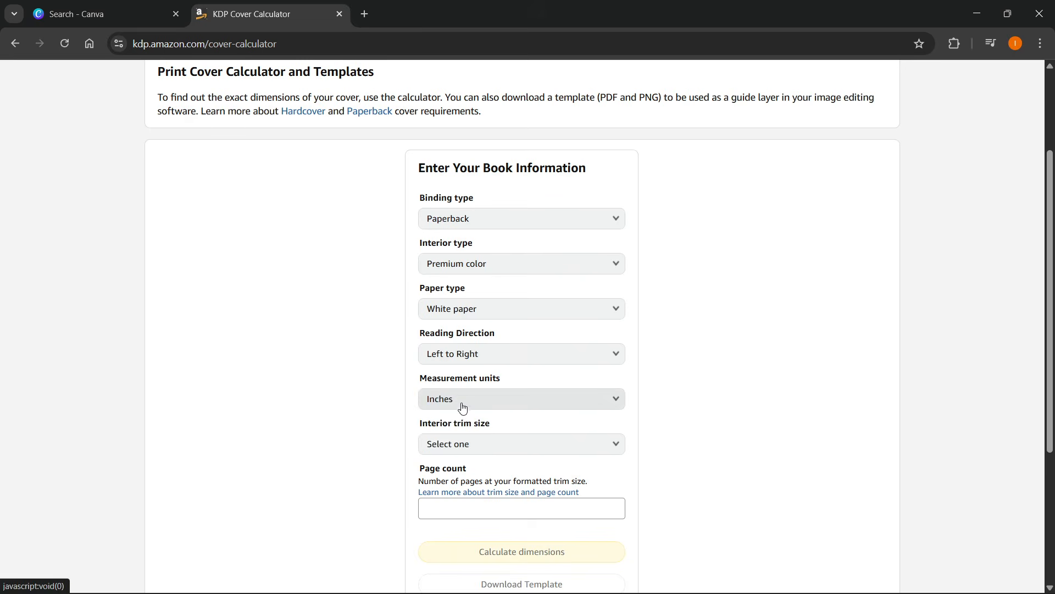
pyautogui.click(461, 405)
pyautogui.click(463, 416)
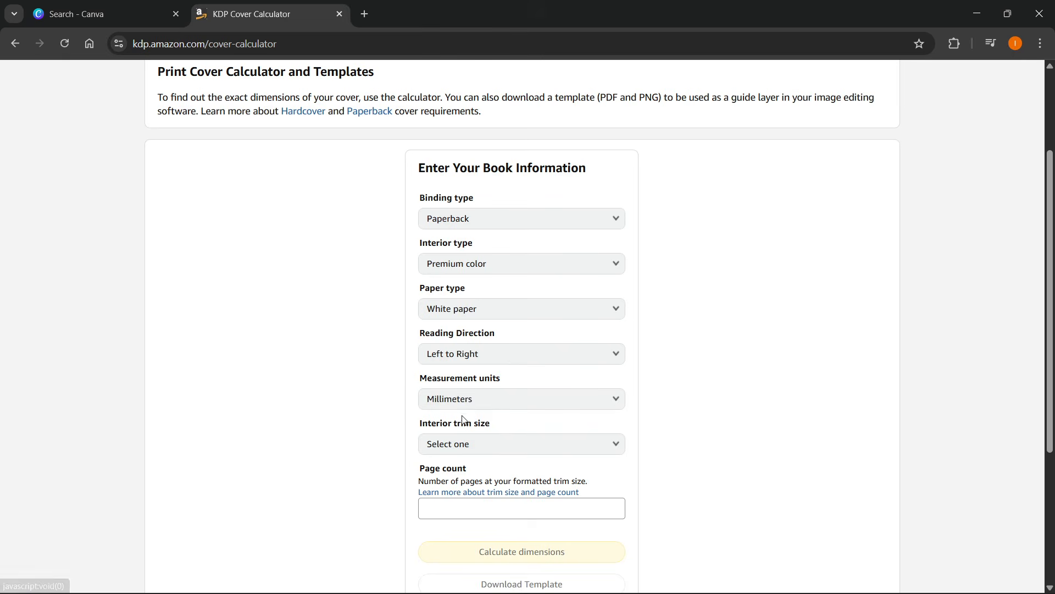
# Choose 127 x 203.2 mm as the interior trim size and review the available measurement units
pyautogui.click(468, 450)
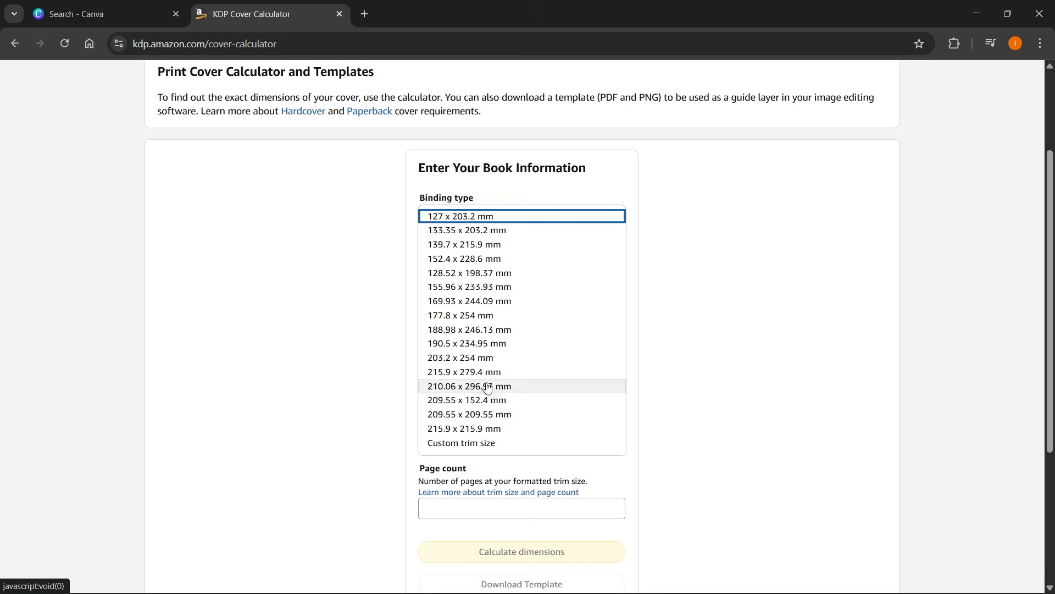
pyautogui.click(463, 217)
pyautogui.click(750, 342)
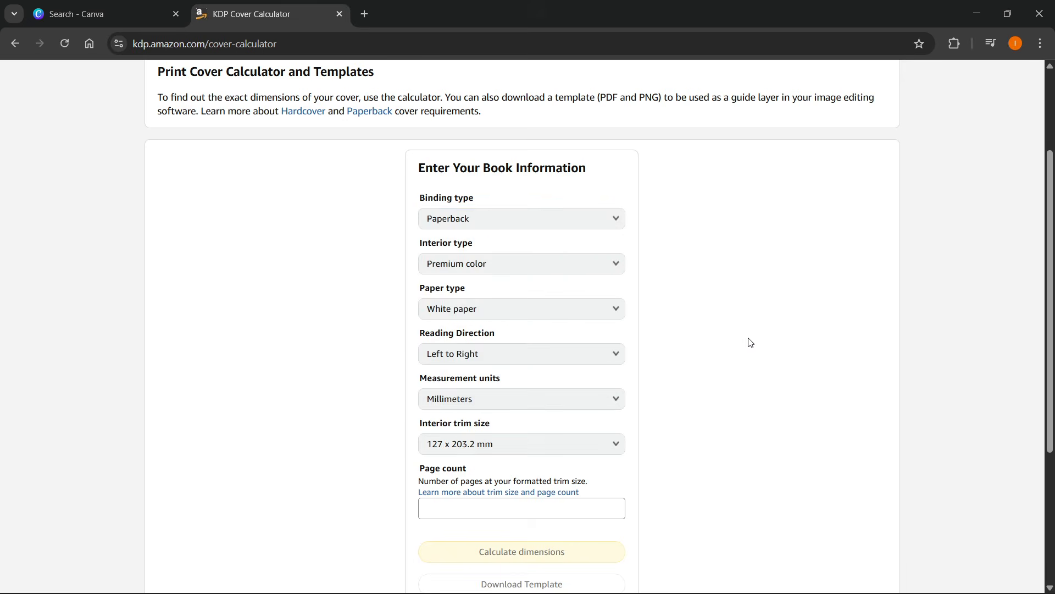
pyautogui.scroll(-1, 709, 349)
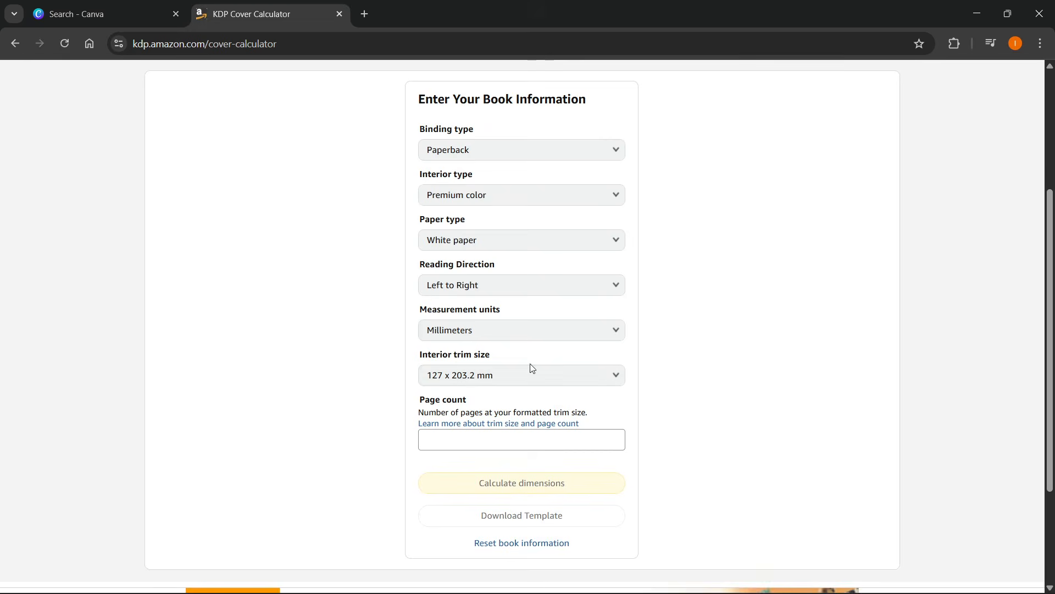
pyautogui.click(525, 335)
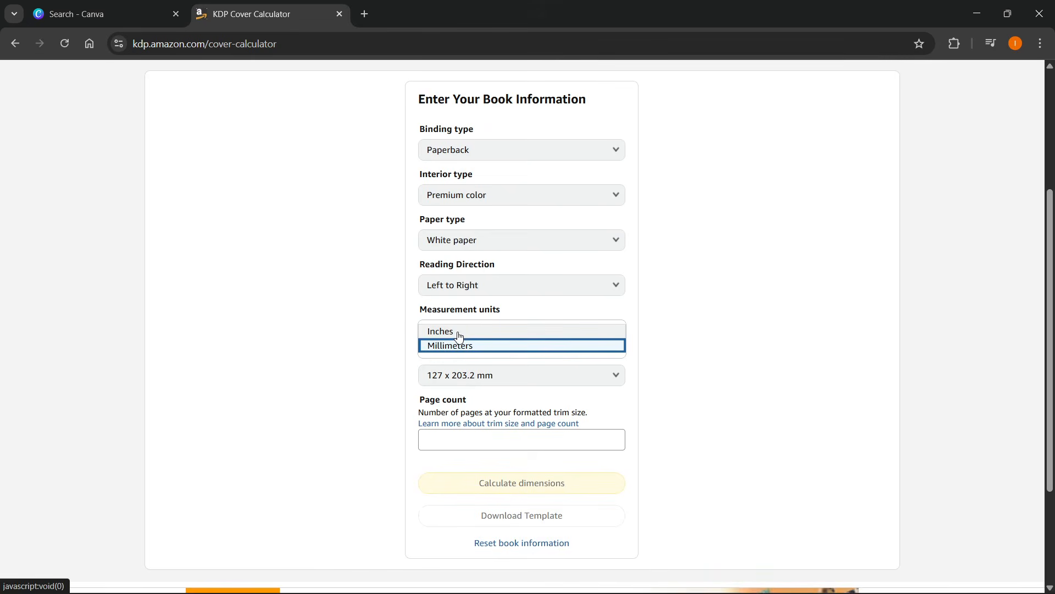
pyautogui.click(686, 354)
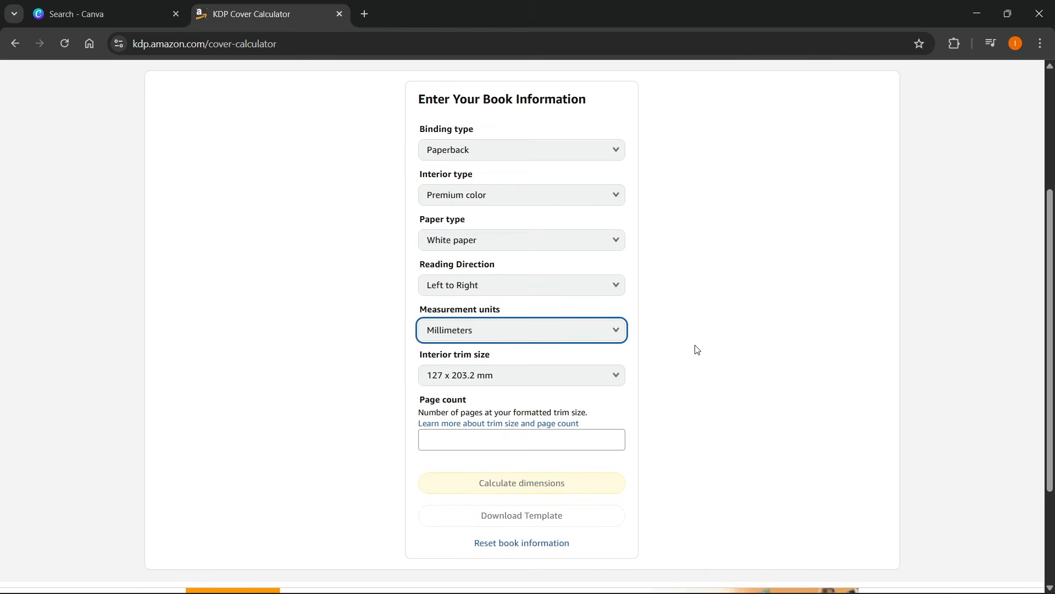
# Set the page count to 50 and calculate the cover dimensions
pyautogui.click(468, 441)
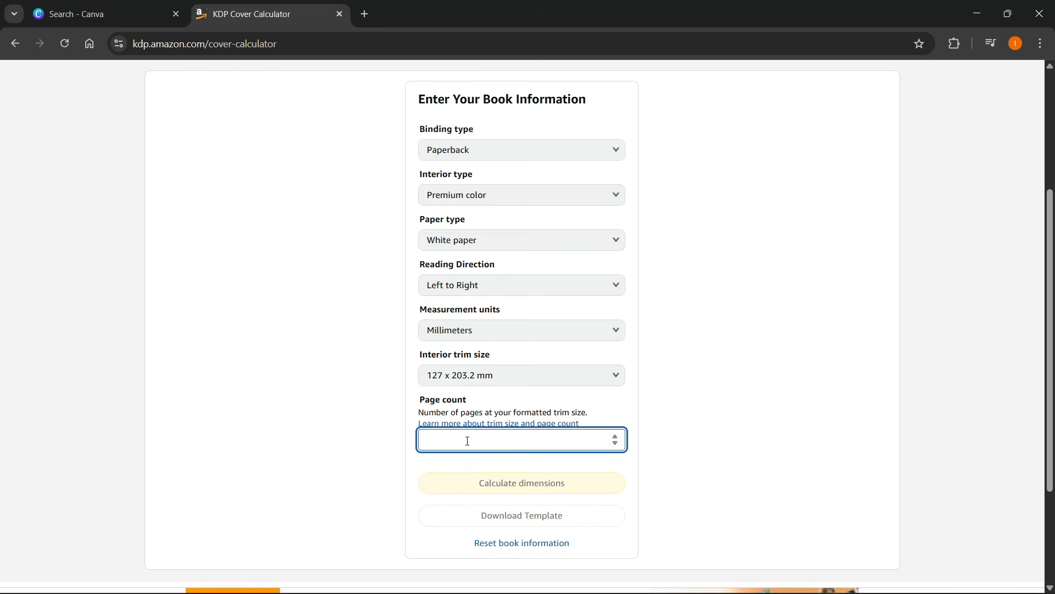
pyautogui.click(747, 436)
pyautogui.click(502, 482)
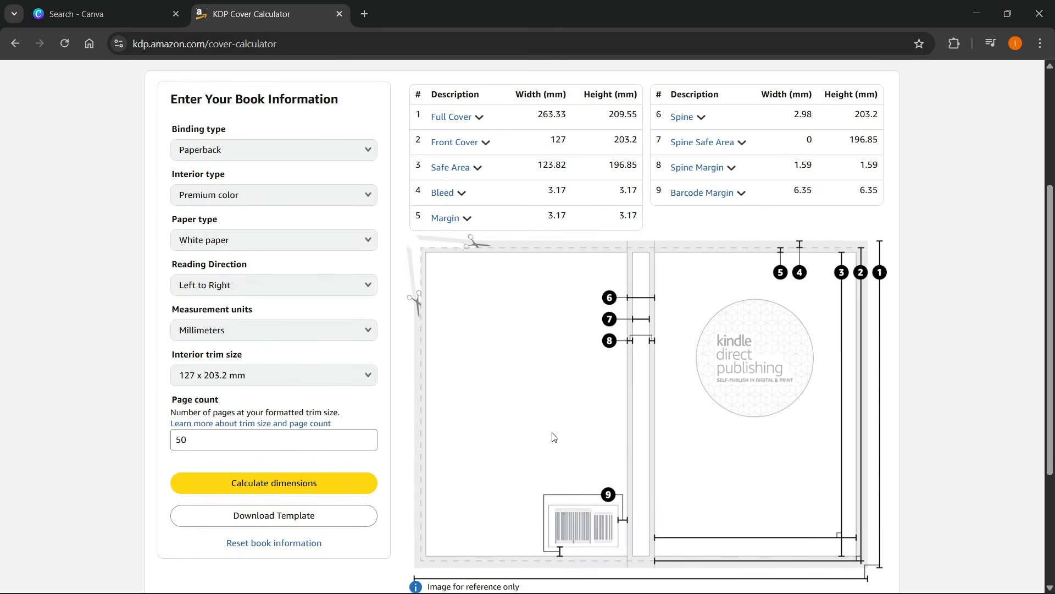
pyautogui.scroll(3, 553, 437)
pyautogui.scroll(-3, 548, 436)
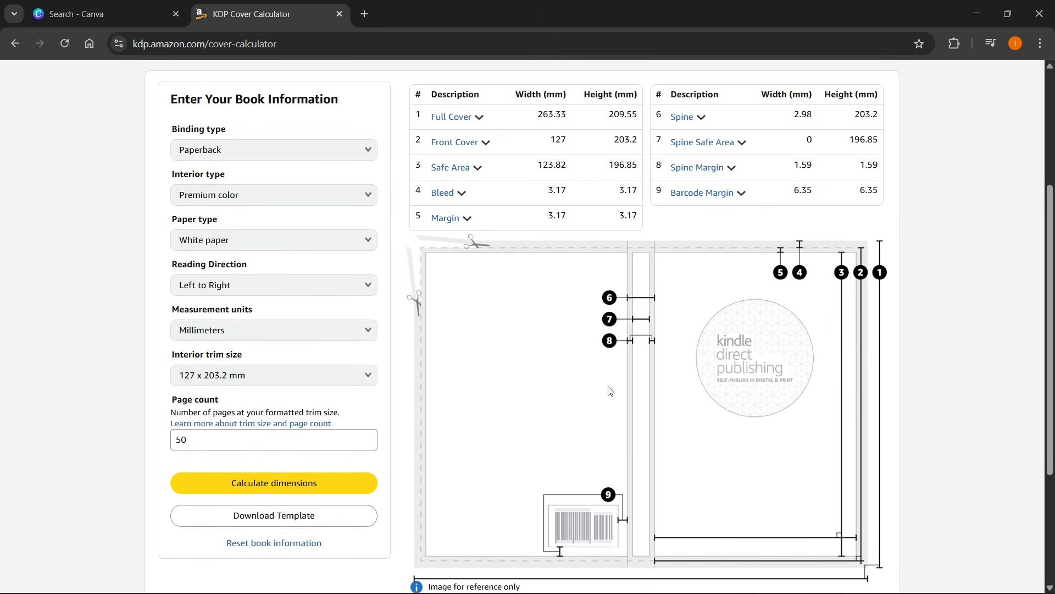
# Download the cover template and check the Full Cover description, width and height in the results table
pyautogui.click(293, 523)
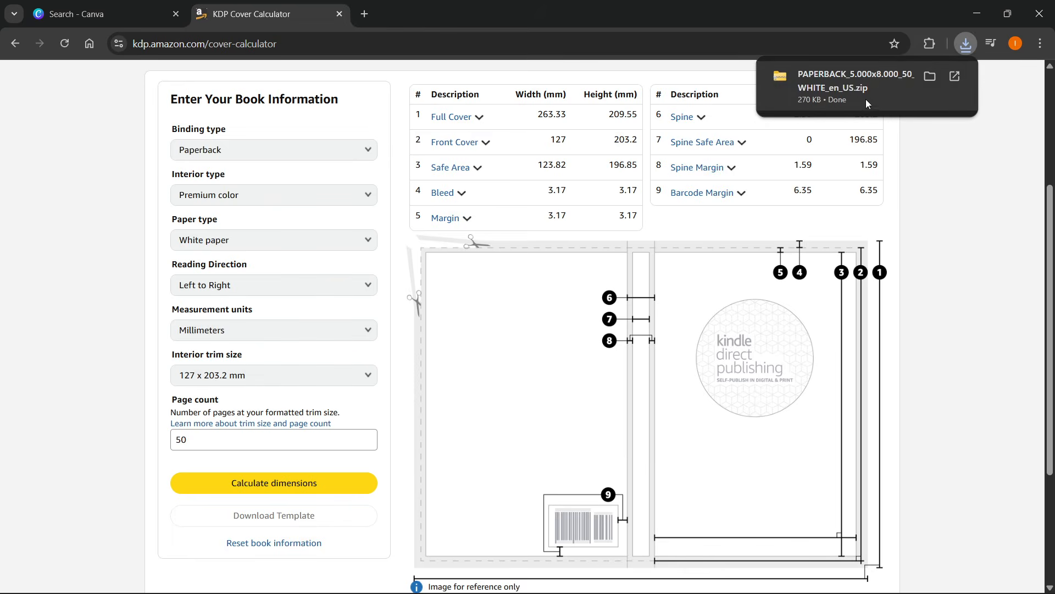
pyautogui.scroll(3, 610, 382)
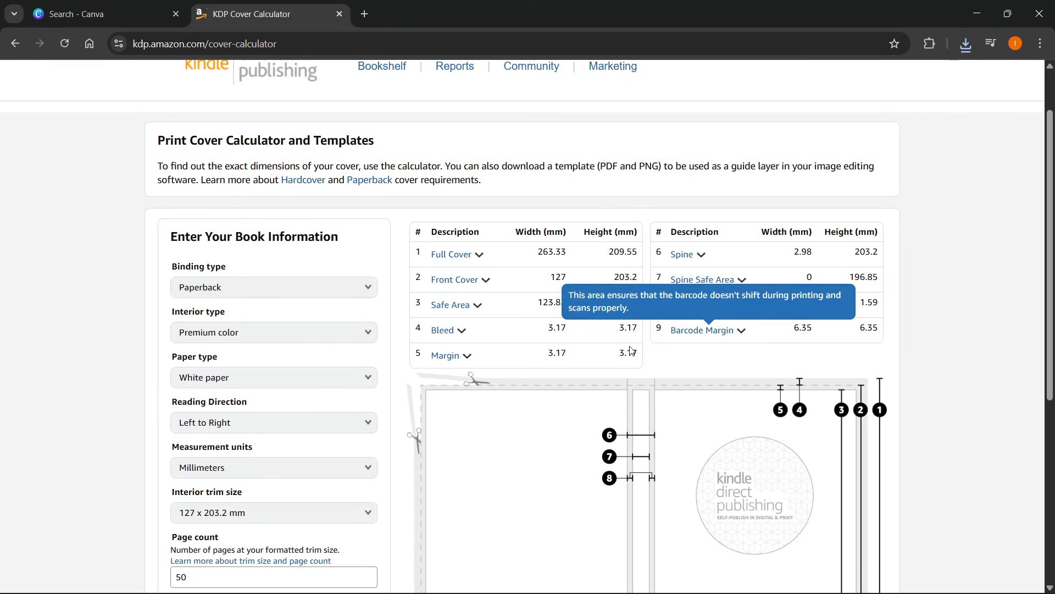
pyautogui.click(482, 258)
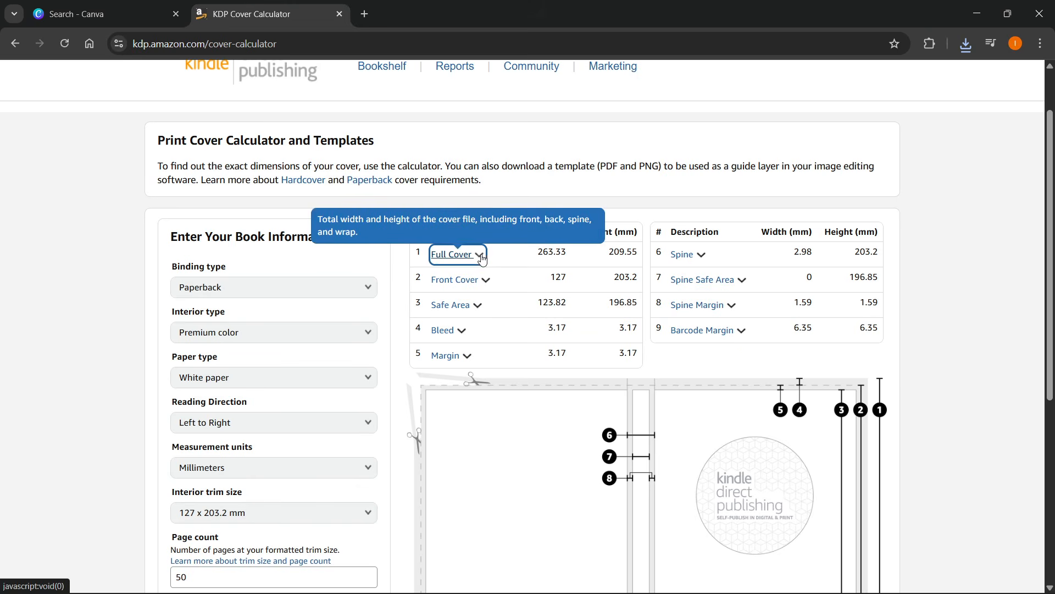
pyautogui.click(579, 256)
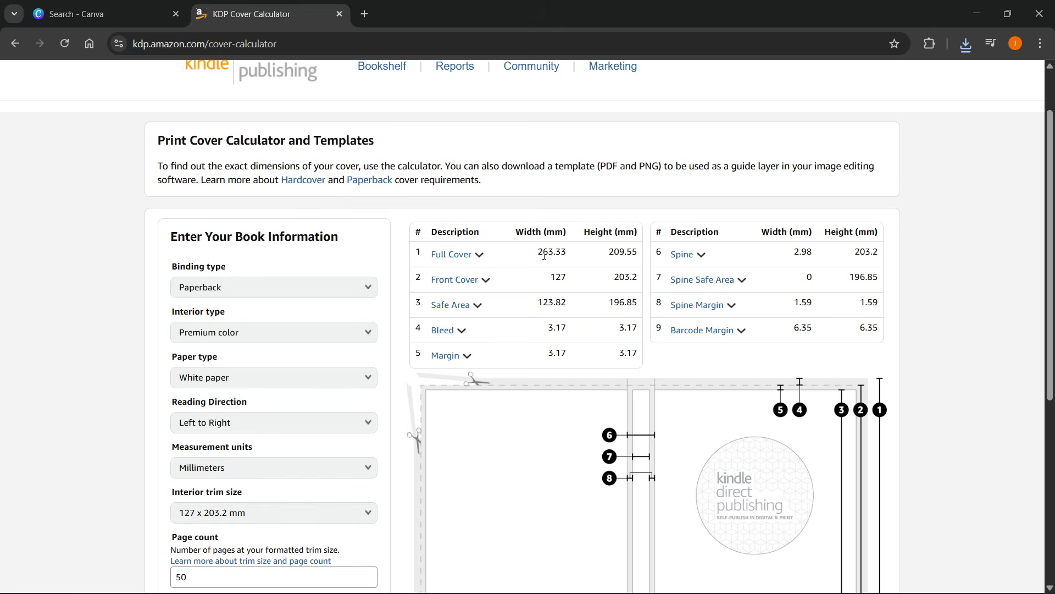
pyautogui.moveTo(538, 253); pyautogui.dragTo(580, 254)
pyautogui.click(608, 256)
# Switch to Canva and start a custom-size design with the units set to mm
pyautogui.click(117, 6)
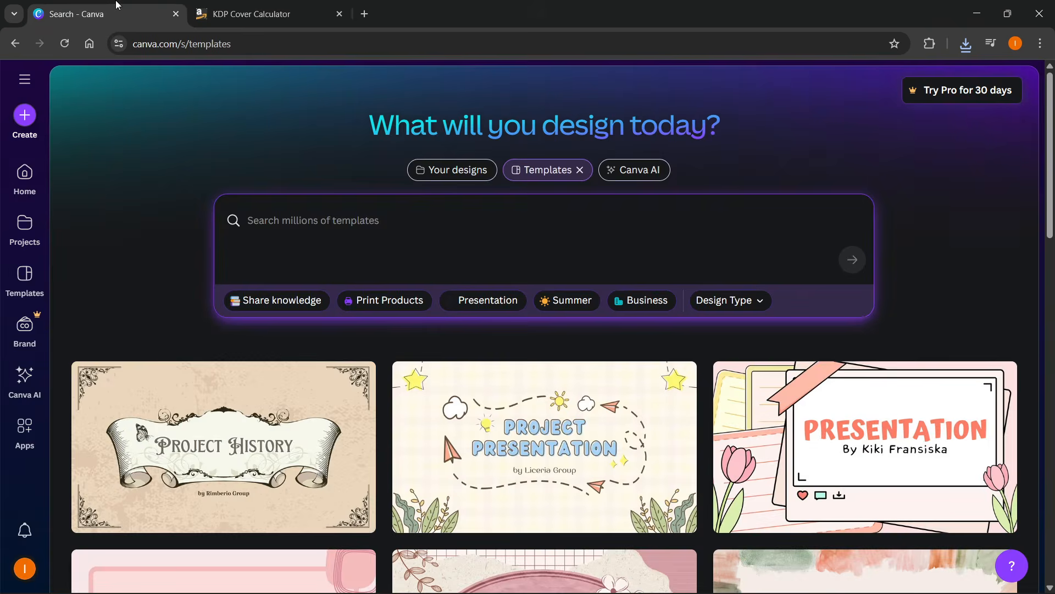
pyautogui.click(25, 115)
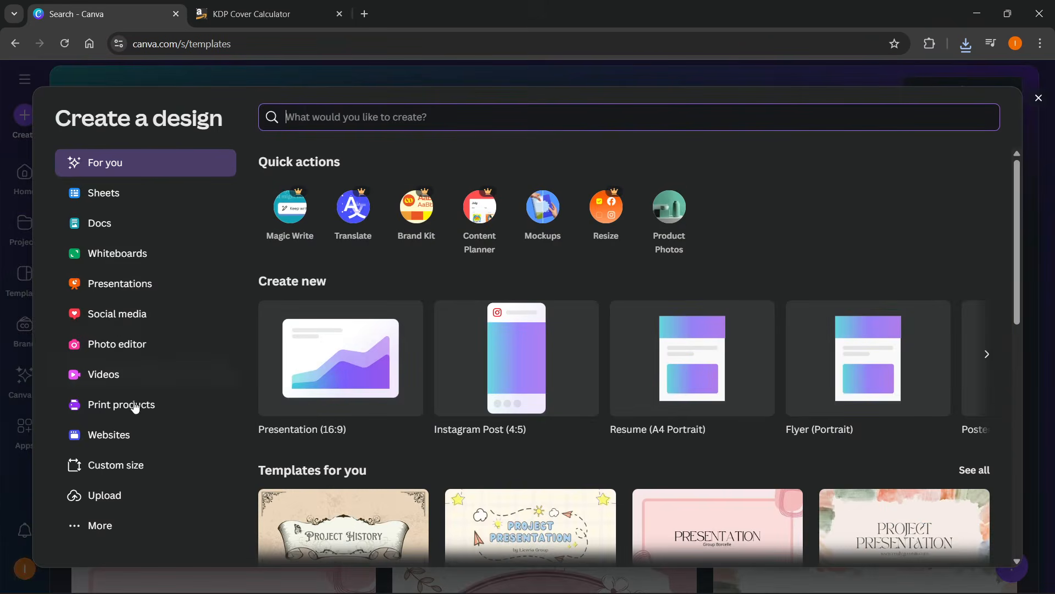
pyautogui.click(121, 473)
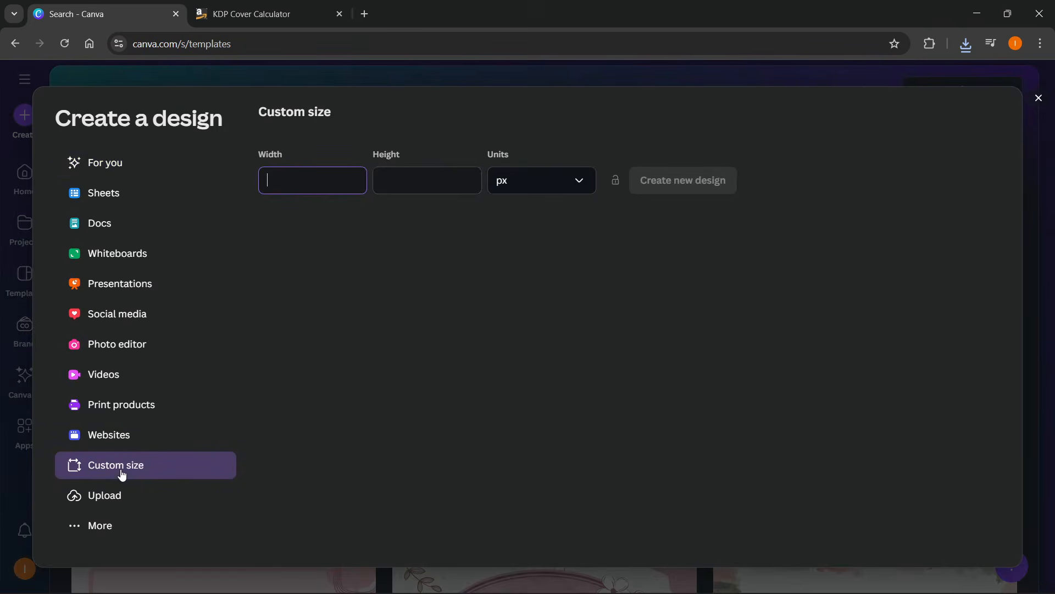
pyautogui.click(556, 185)
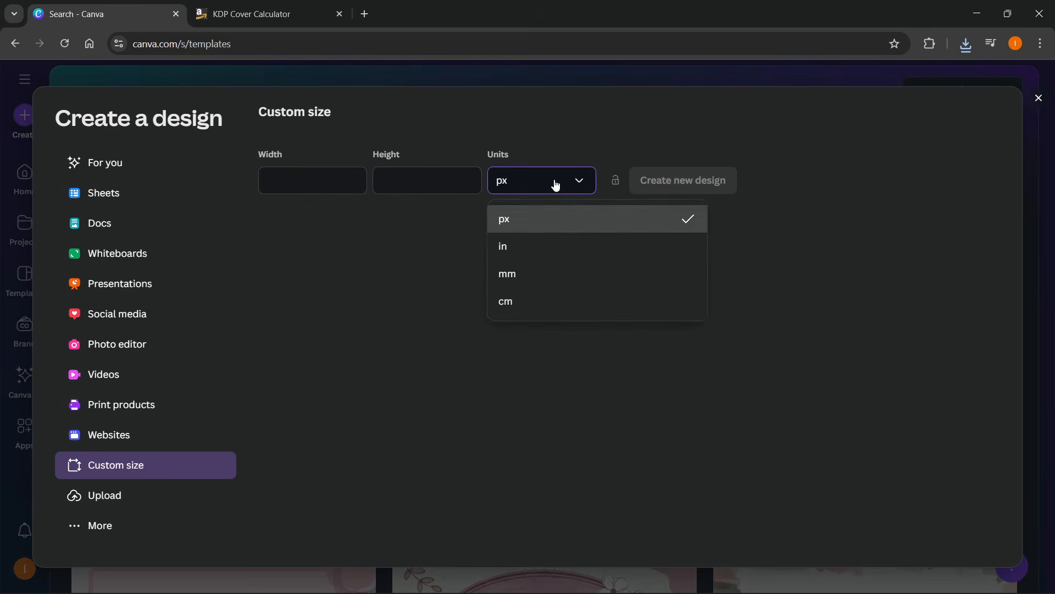
pyautogui.click(296, 5)
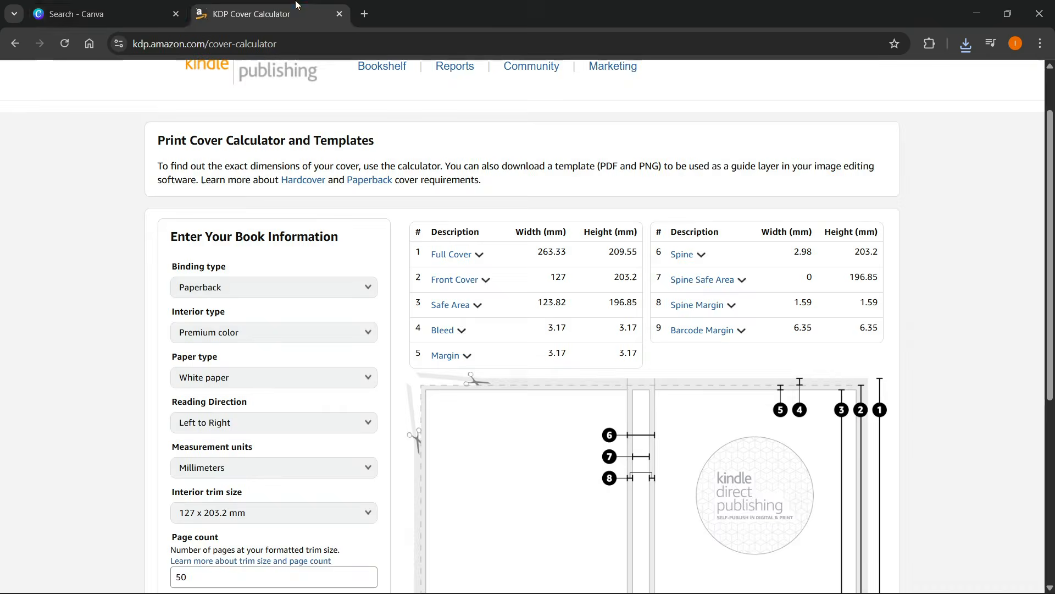
pyautogui.click(101, 11)
pyautogui.click(577, 280)
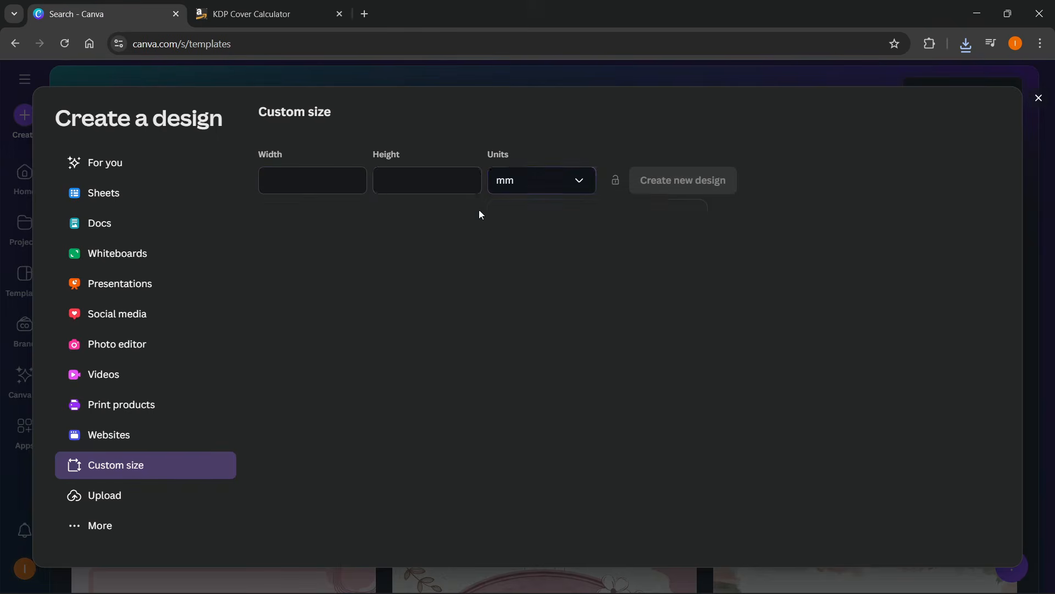
# Copy the Full Cover width of 263.33 mm from the KDP Cover Calculator into the Canva design's width
pyautogui.click(249, 14)
pyautogui.moveTo(537, 252); pyautogui.dragTo(561, 256)
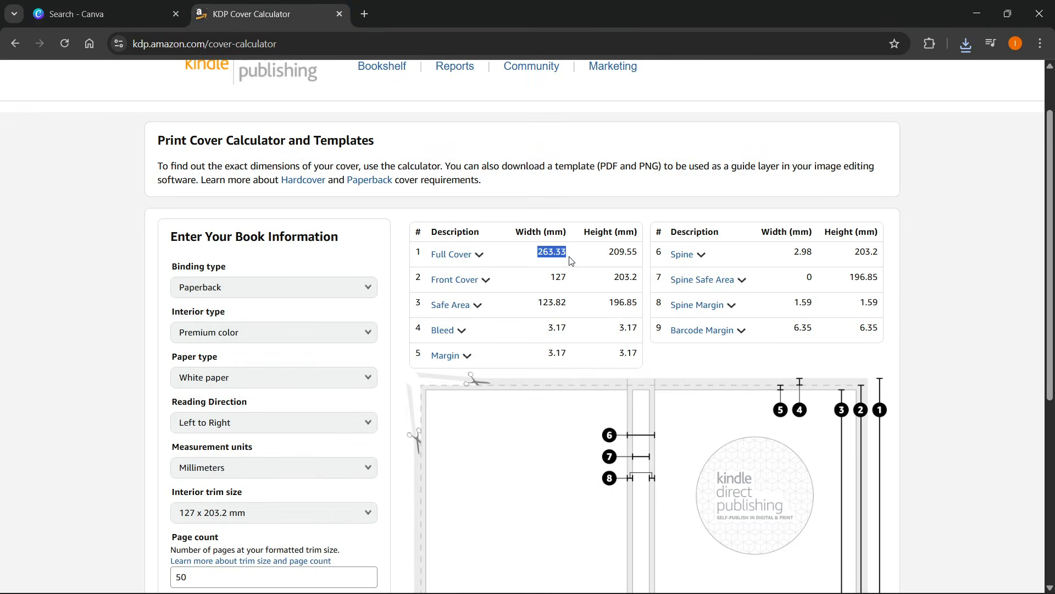
pyautogui.hotkey('ctrl', 'c')
pyautogui.click(105, 13)
pyautogui.click(330, 180)
pyautogui.hotkey('ctrl', 'v')
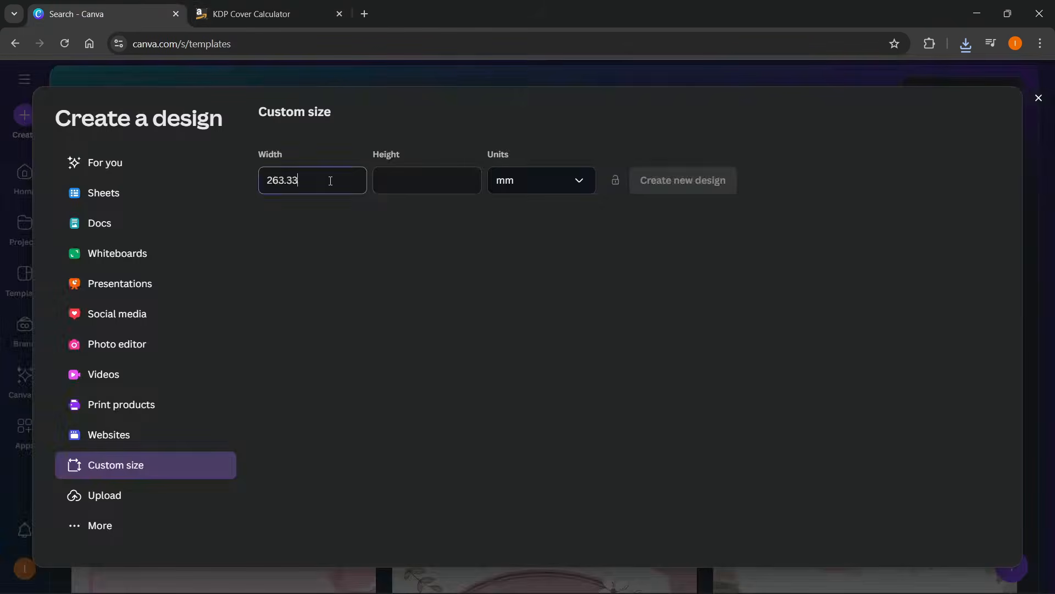
# Copy the Full Cover height of 209.55 mm from the KDP Cover Calculator into the Canva design's height and create the design
pyautogui.click(304, 6)
pyautogui.moveTo(608, 256); pyautogui.dragTo(642, 259)
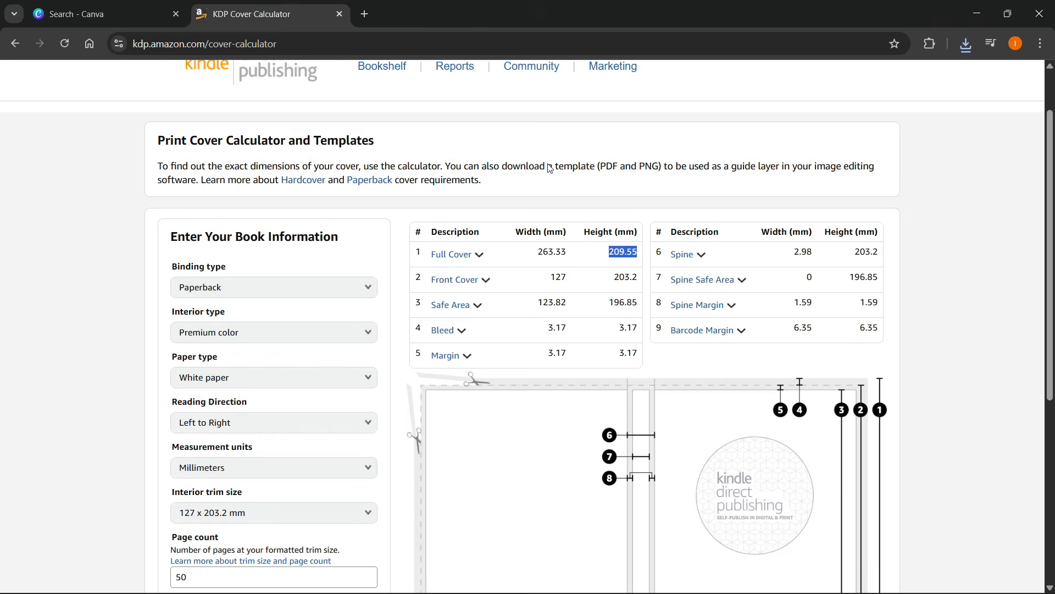
pyautogui.hotkey('ctrl', 'c')
pyautogui.click(104, 14)
pyautogui.click(432, 180)
pyautogui.hotkey('ctrl', 'v')
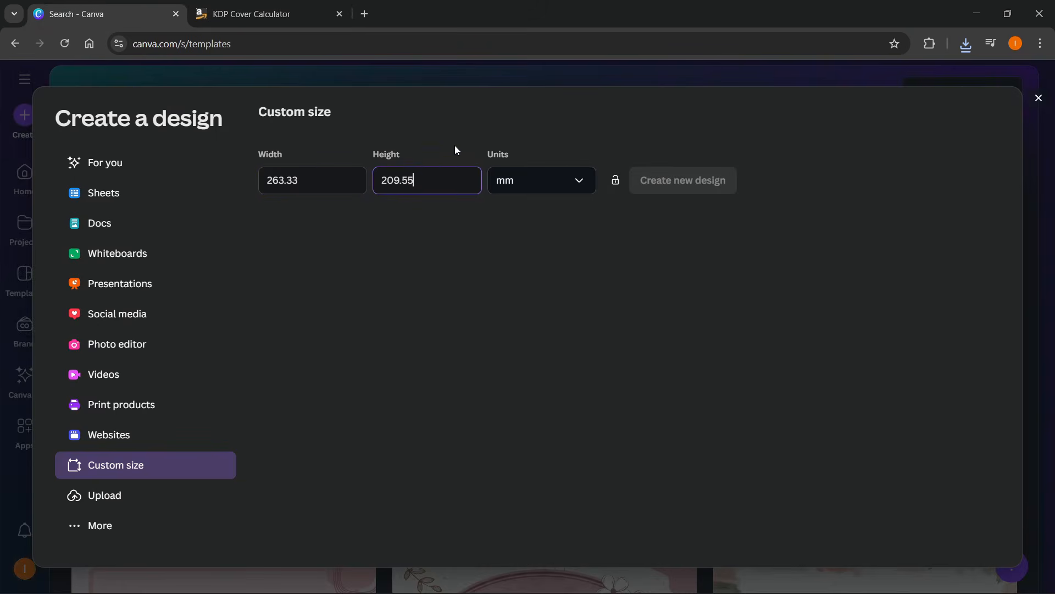
pyautogui.click(467, 126)
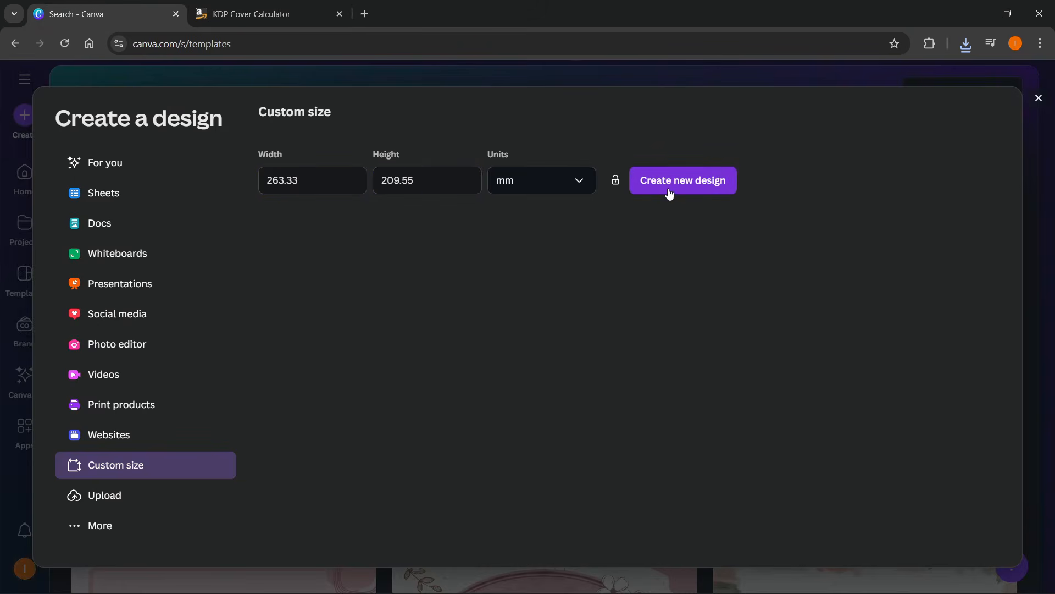
pyautogui.click(663, 182)
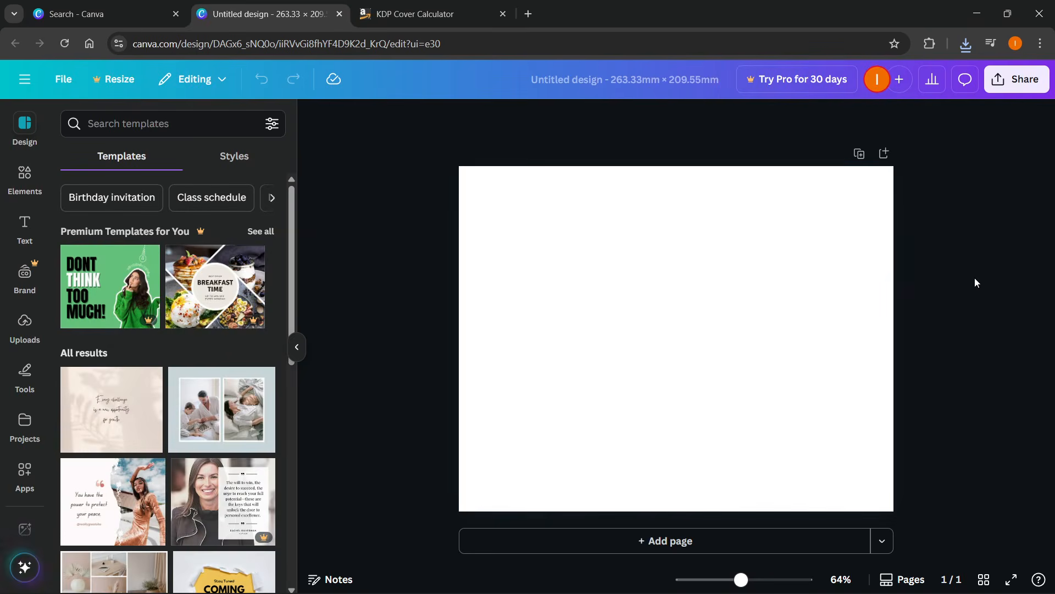
# Switch to the Downloads folder in File Explorer and extract the downloaded PAPERBACK_5.000x8.000_50_PREMIUM_WHITE_en_US zip archive there
pyautogui.hotkey('ctrl', 'Tab')
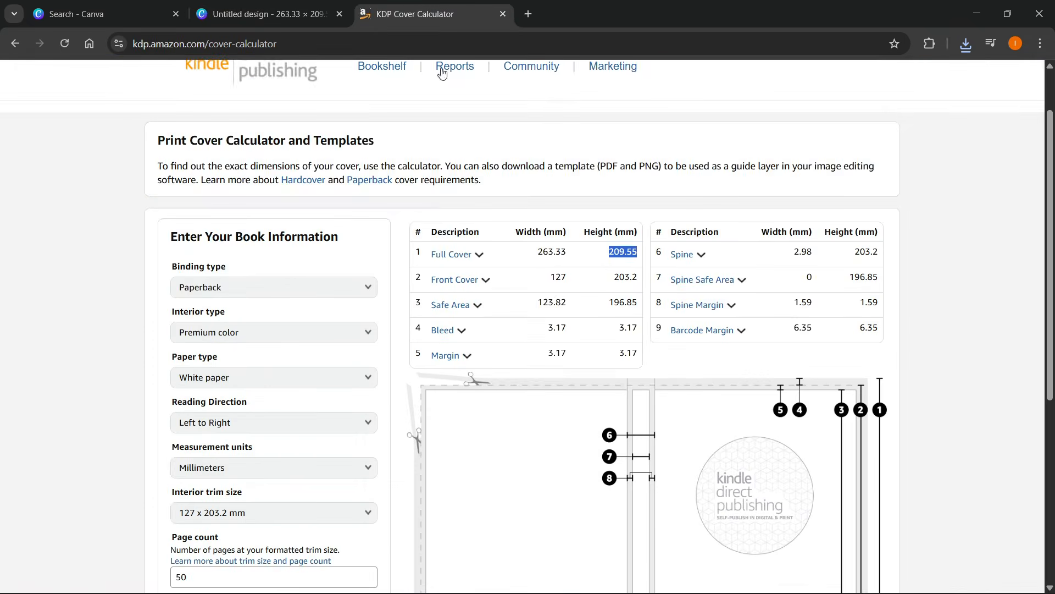
pyautogui.scroll(-1, 654, 391)
pyautogui.scroll(-2, 654, 391)
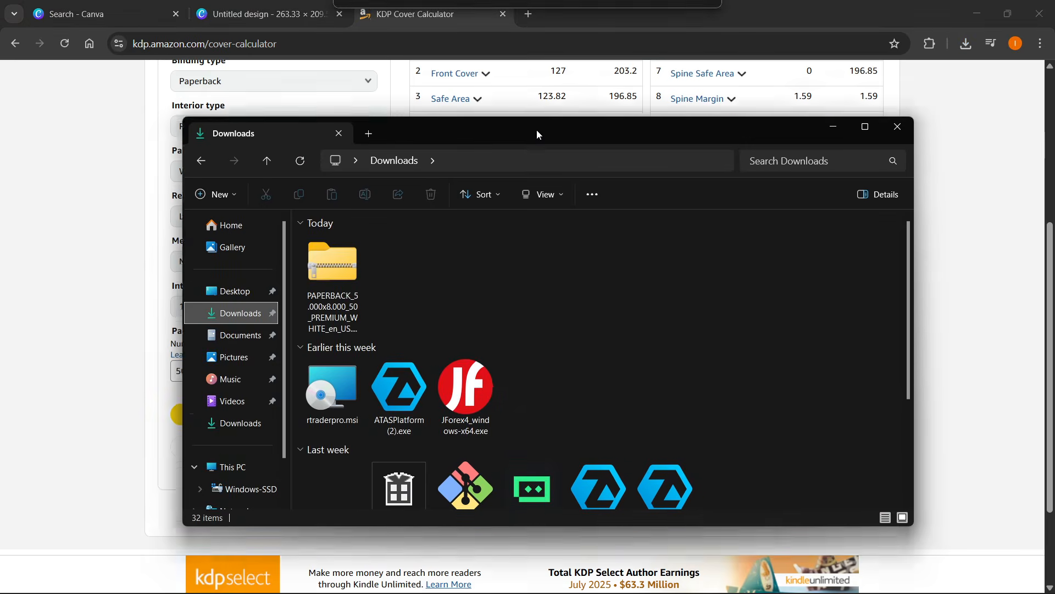
pyautogui.moveTo(537, 129); pyautogui.dragTo(536, 97)
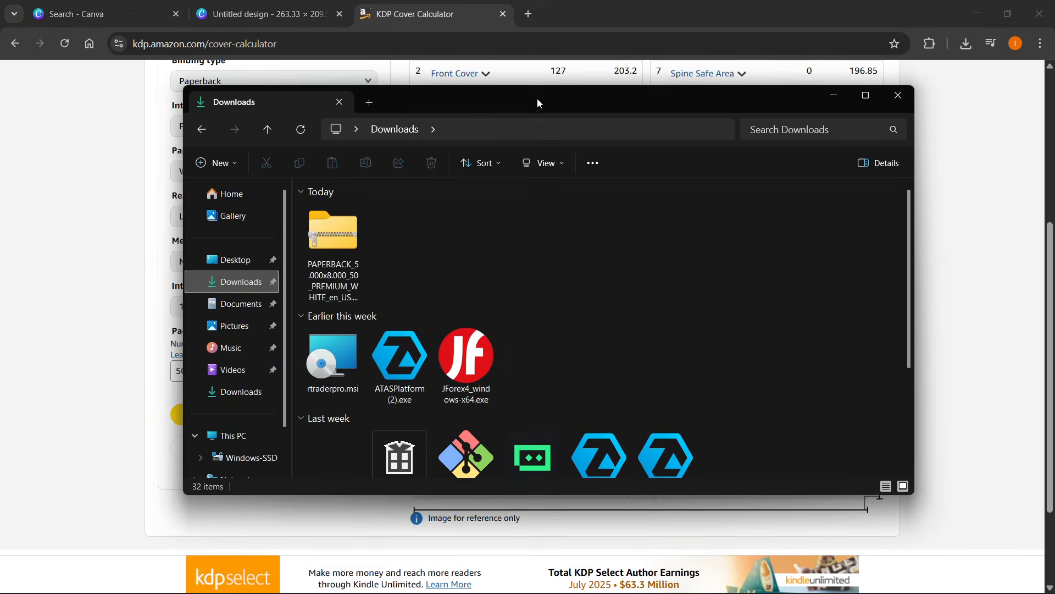
pyautogui.click(312, 240)
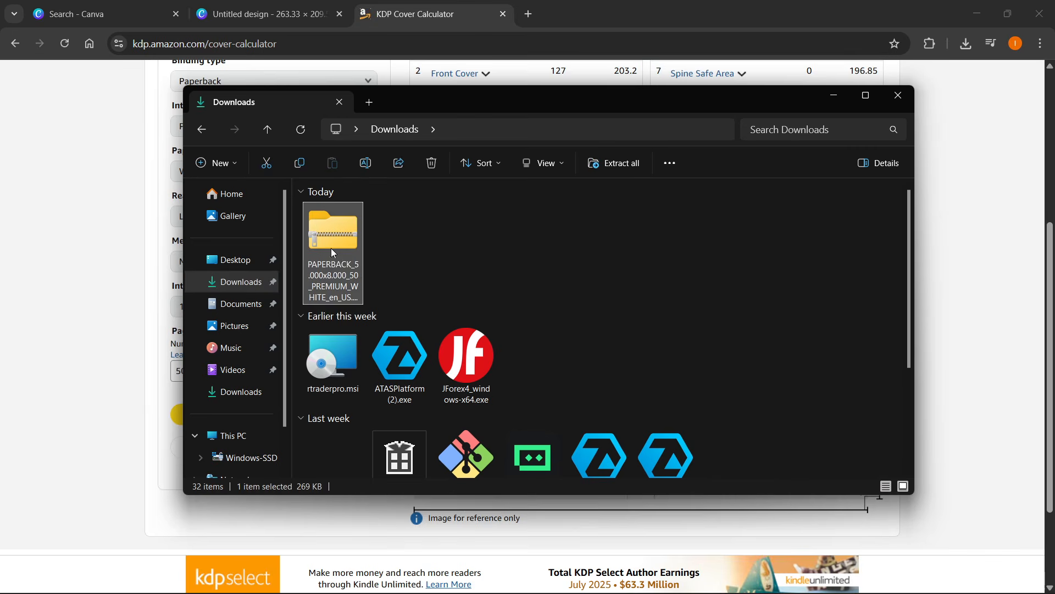
pyautogui.rightClick(338, 254)
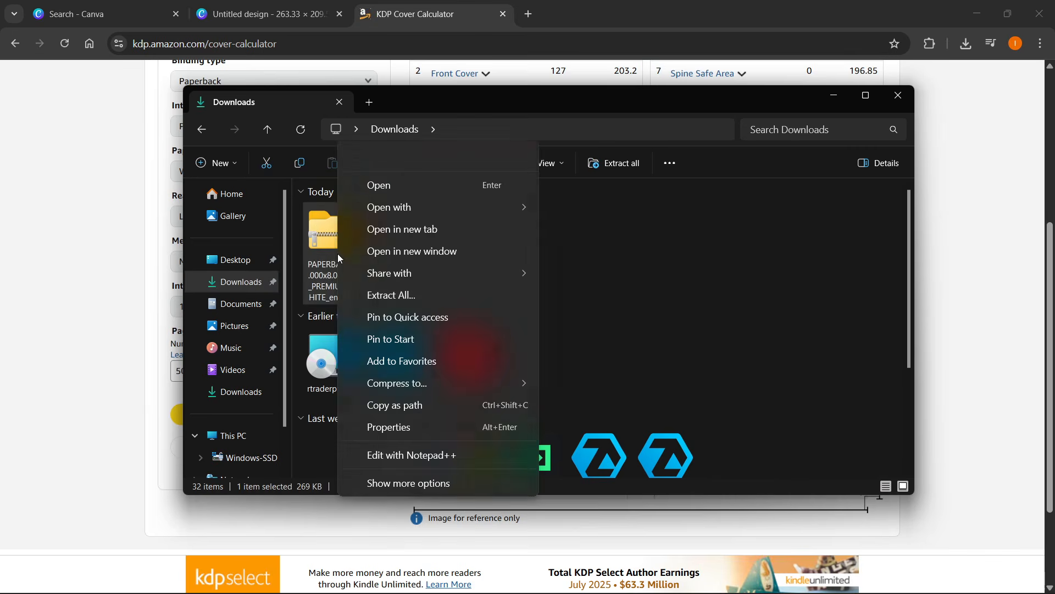
pyautogui.click(391, 294)
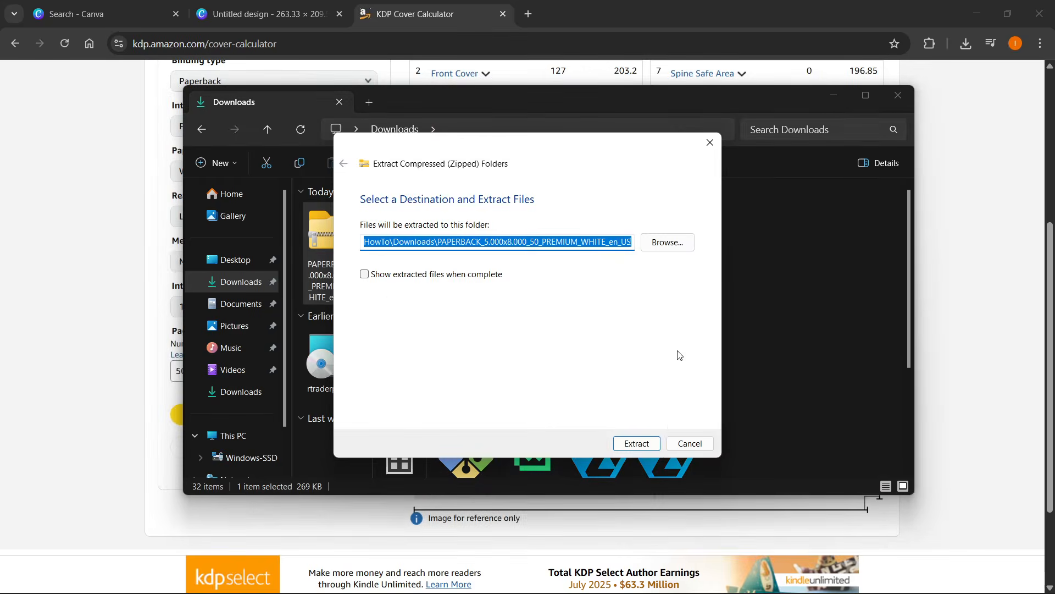
pyautogui.click(639, 444)
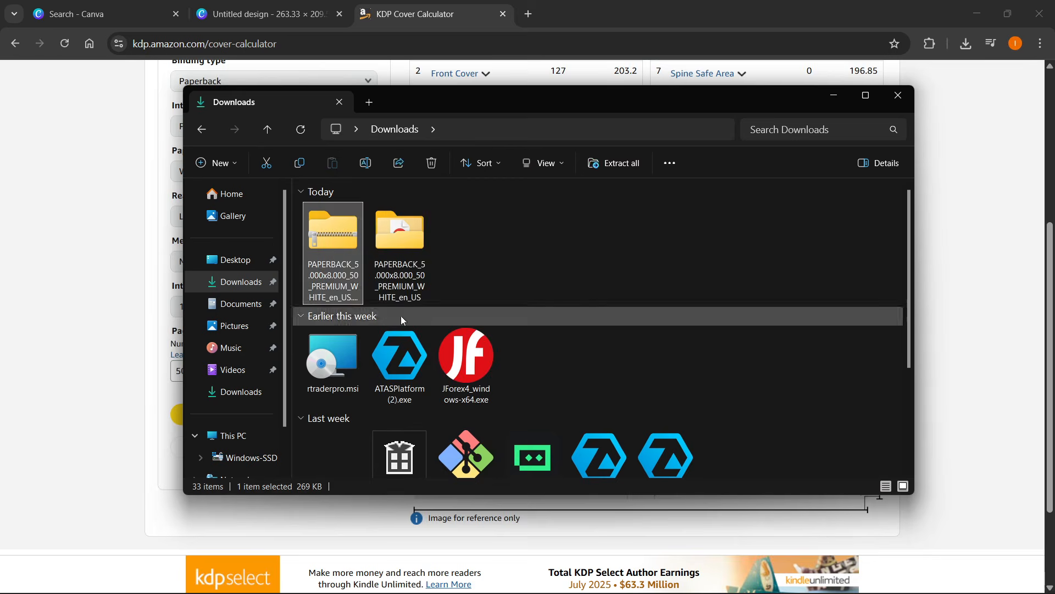
pyautogui.click(457, 261)
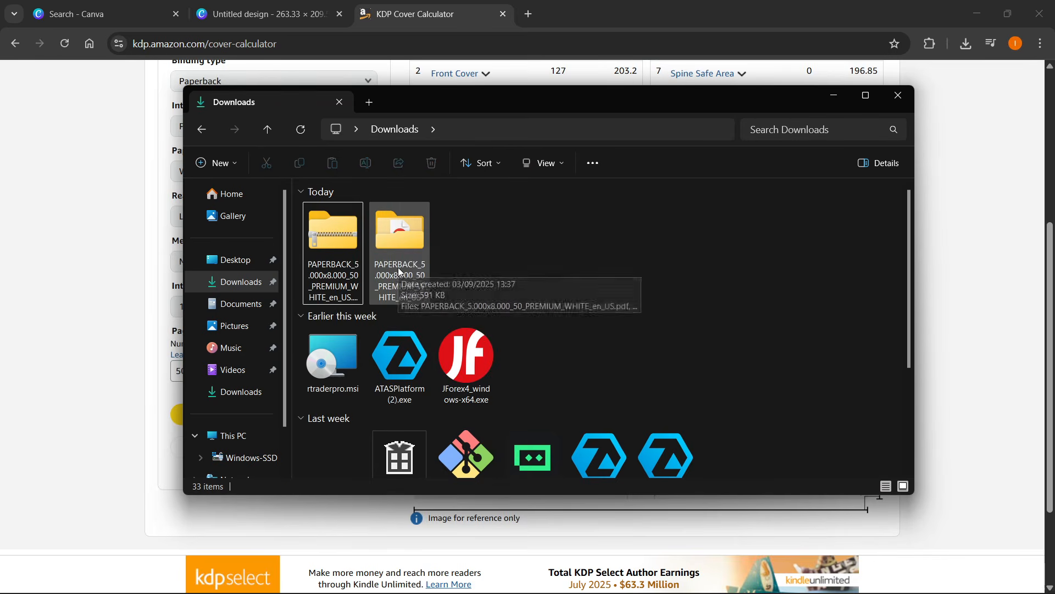
# Open the extracted template folder, view the PNG cover template and close the image viewer
pyautogui.doubleClick(401, 245)
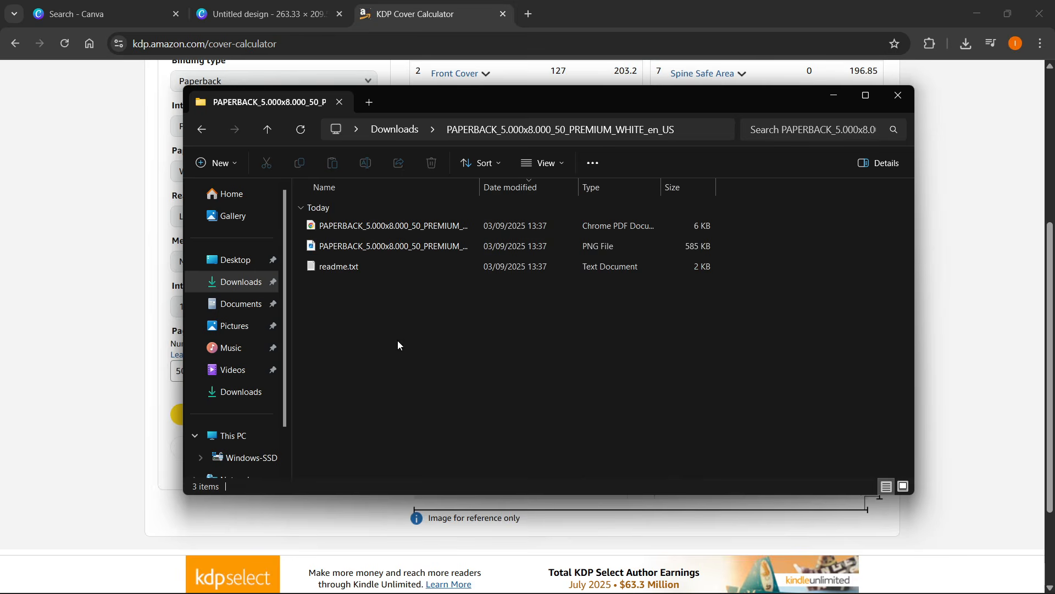
pyautogui.click(385, 246)
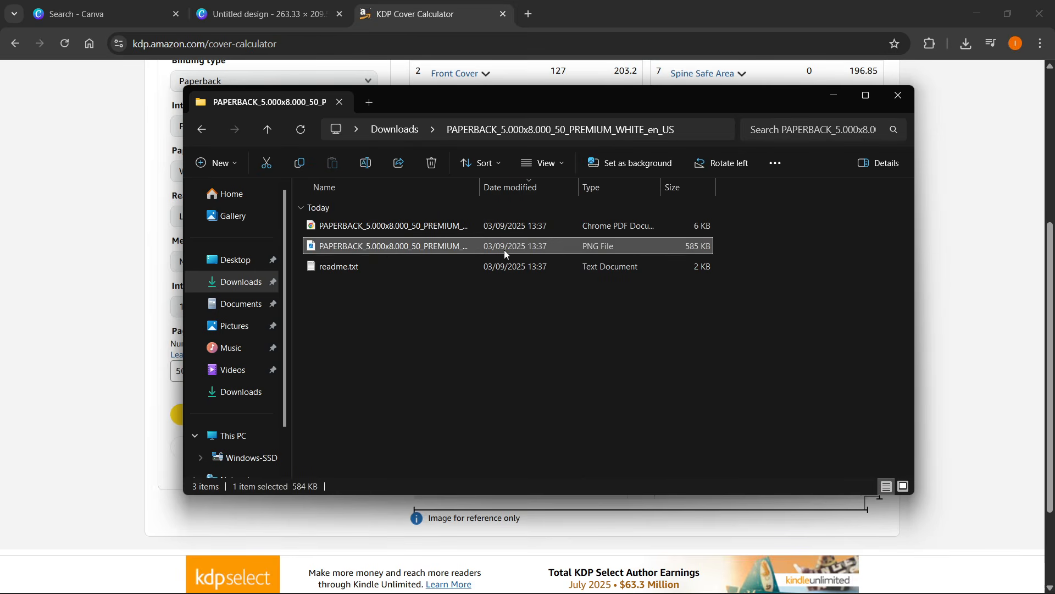
pyautogui.click(383, 288)
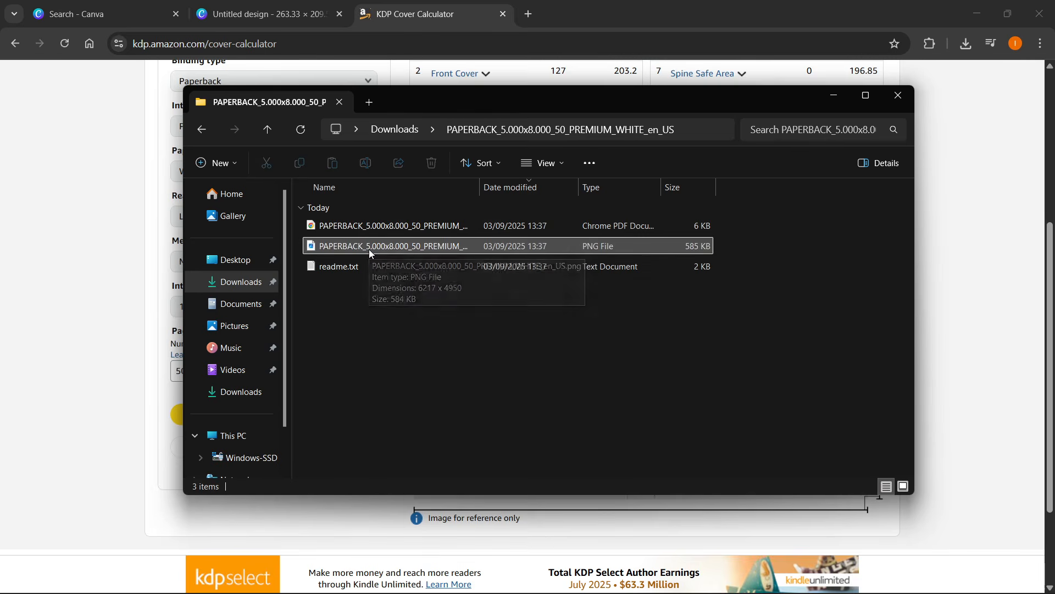
pyautogui.click(369, 251)
pyautogui.doubleClick(368, 249)
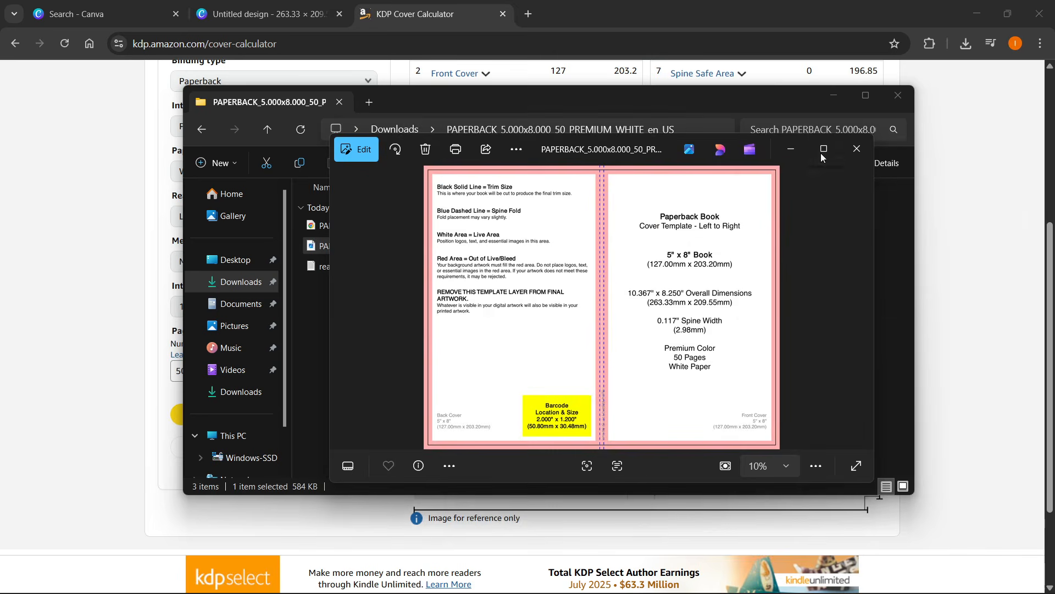
pyautogui.moveTo(823, 149)
pyautogui.click(857, 148)
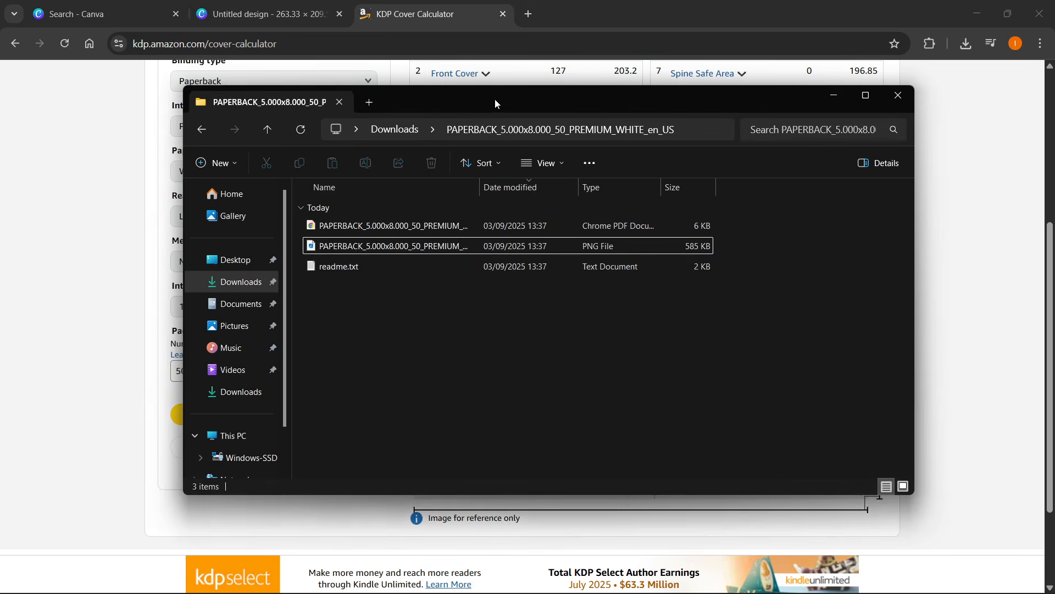
# Import the PNG cover template from File Explorer onto the blank Canva page, check it among the uploads and collapse the side panel
pyautogui.click(255, 6)
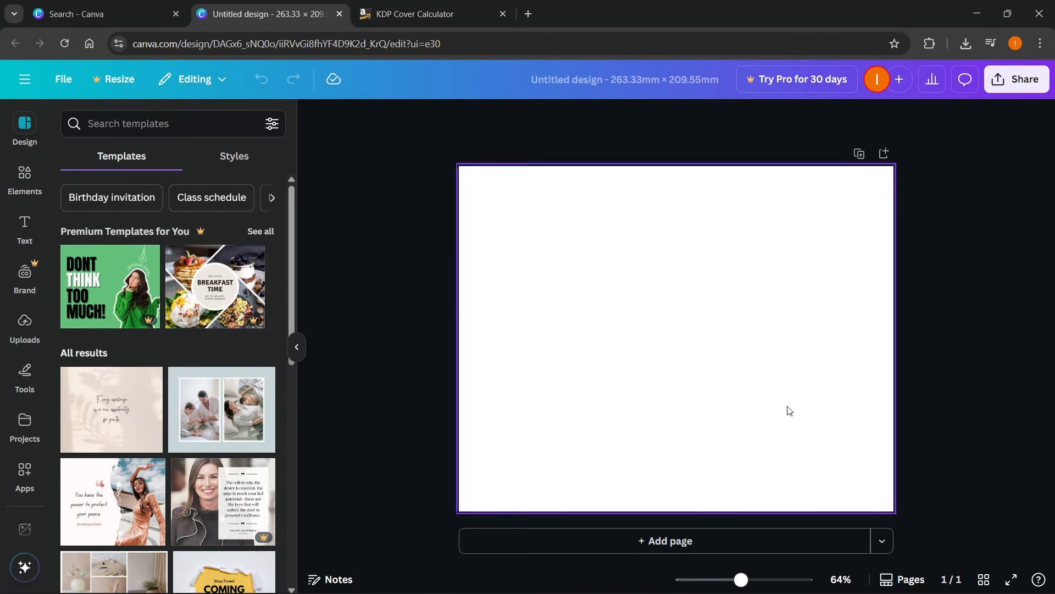
pyautogui.click(605, 577)
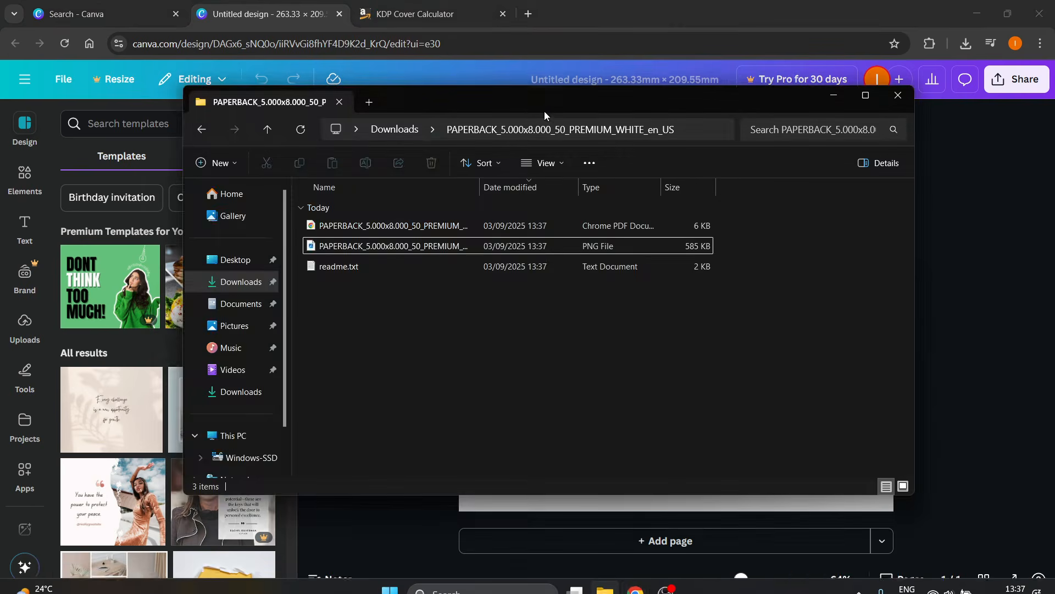
pyautogui.moveTo(544, 111); pyautogui.dragTo(999, 139)
pyautogui.moveTo(870, 289); pyautogui.dragTo(567, 290)
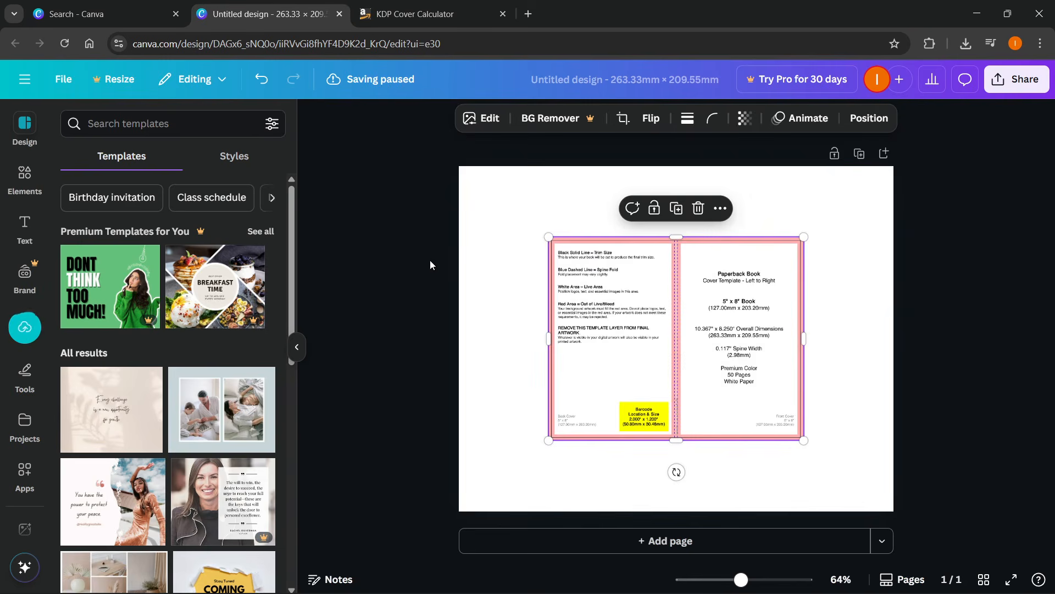
pyautogui.click(19, 342)
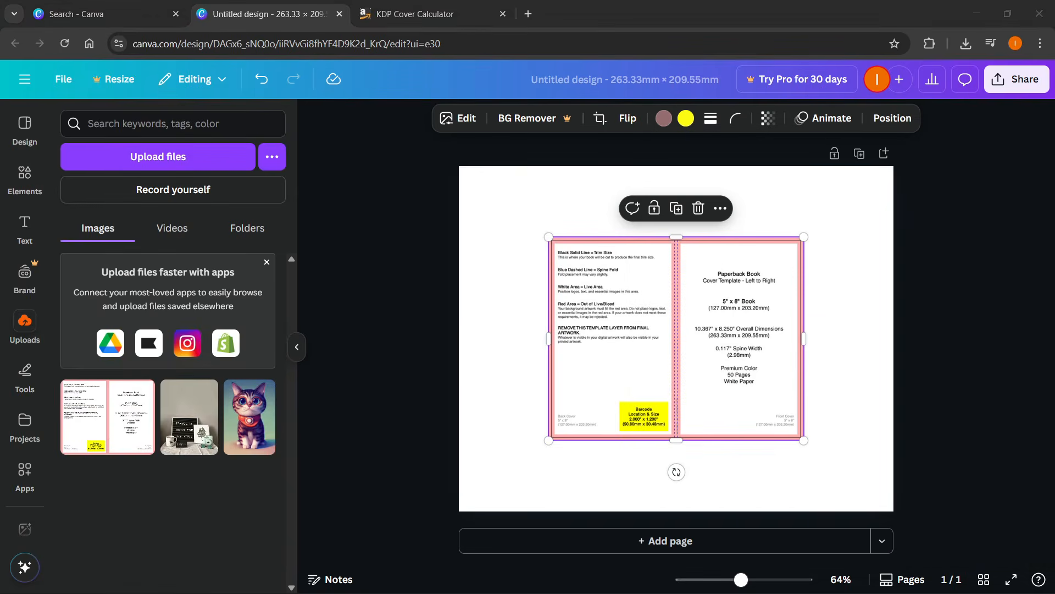
pyautogui.click(963, 361)
pyautogui.click(295, 347)
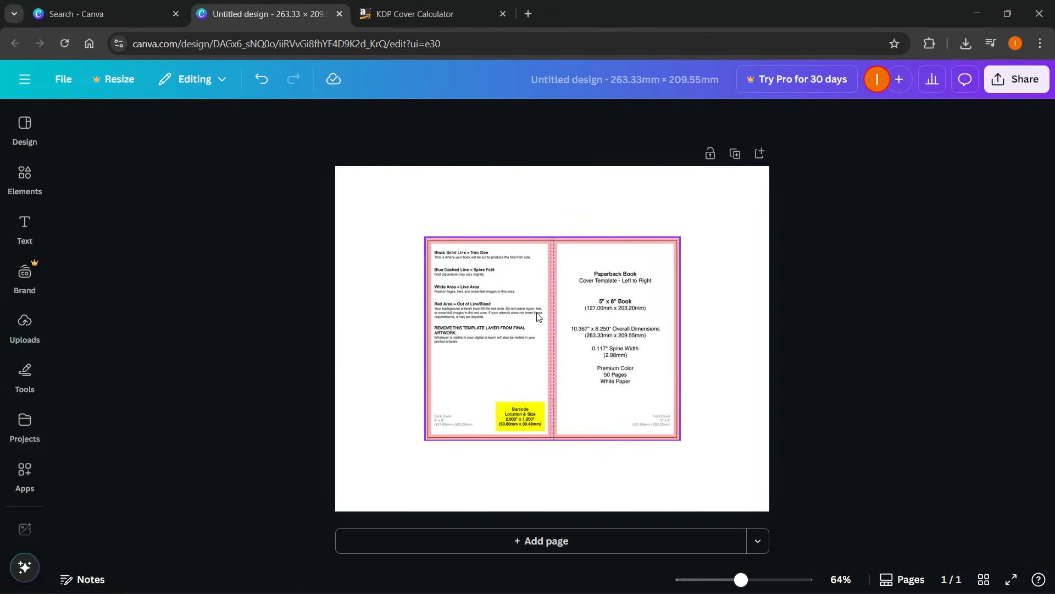
# Enlarge the cover template image from its upper-left and lower-right corners so it fills the whole page
pyautogui.click(545, 310)
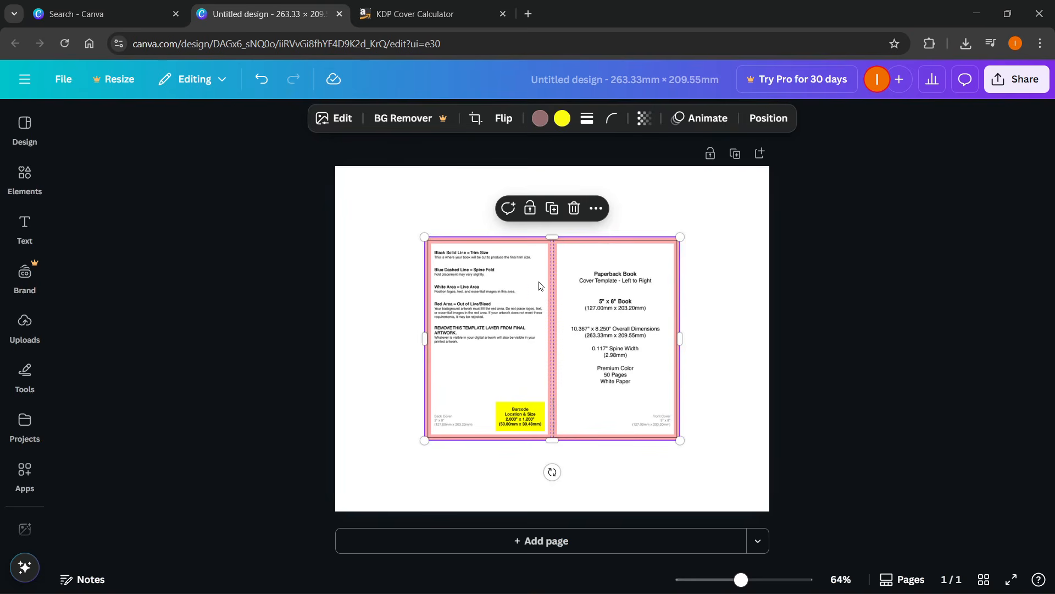
pyautogui.moveTo(425, 237); pyautogui.dragTo(333, 166)
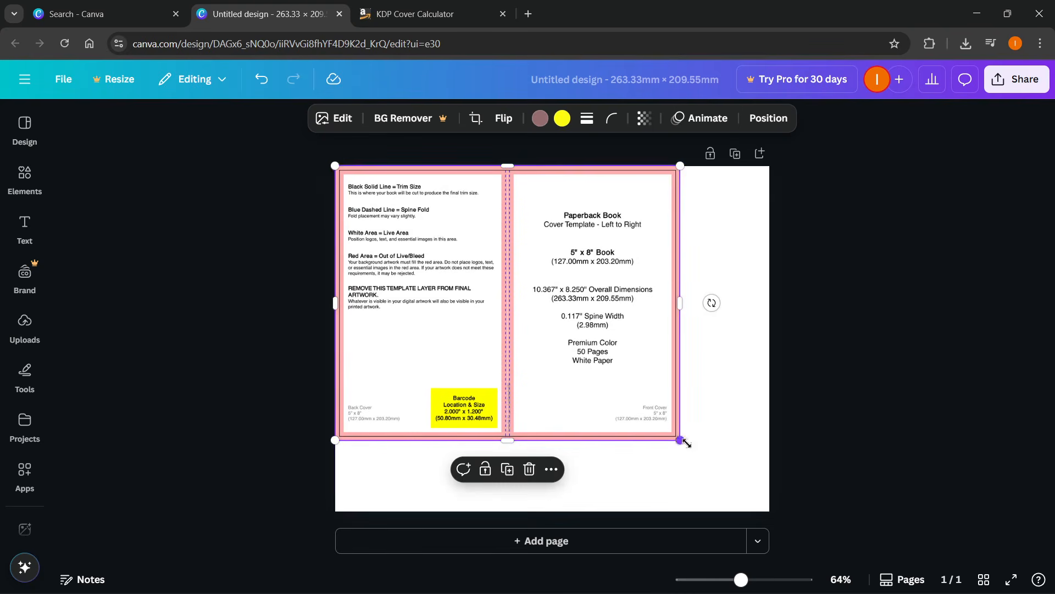
pyautogui.moveTo(686, 443); pyautogui.dragTo(770, 510)
pyautogui.click(852, 446)
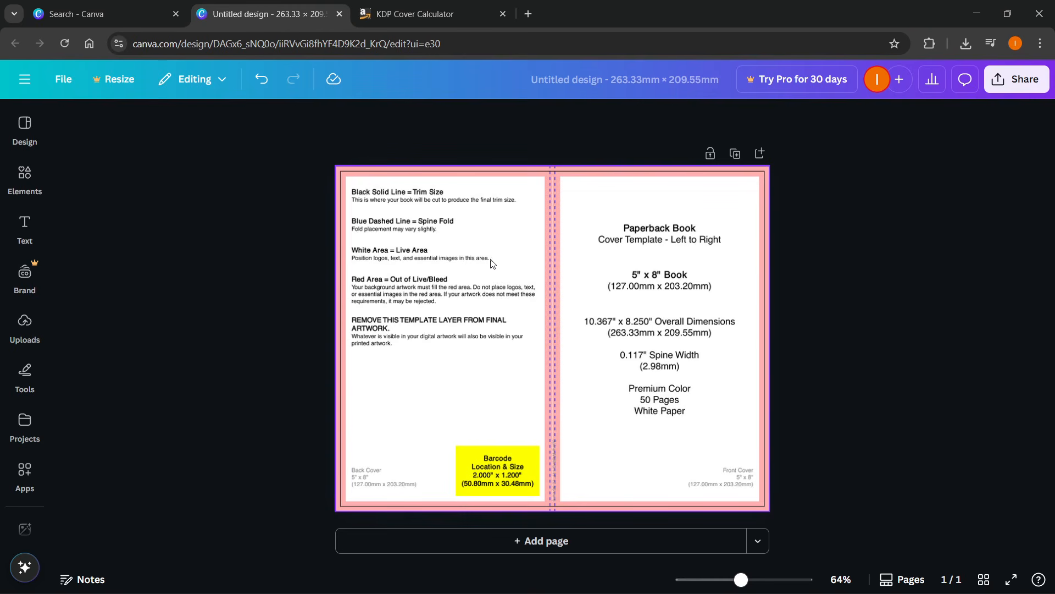
# Examine the template's spine fold lines up close, then its overall front and back cover layout
pyautogui.keyDown('ctrl'); pyautogui.scroll(5, 550, 256); pyautogui.keyUp('ctrl')
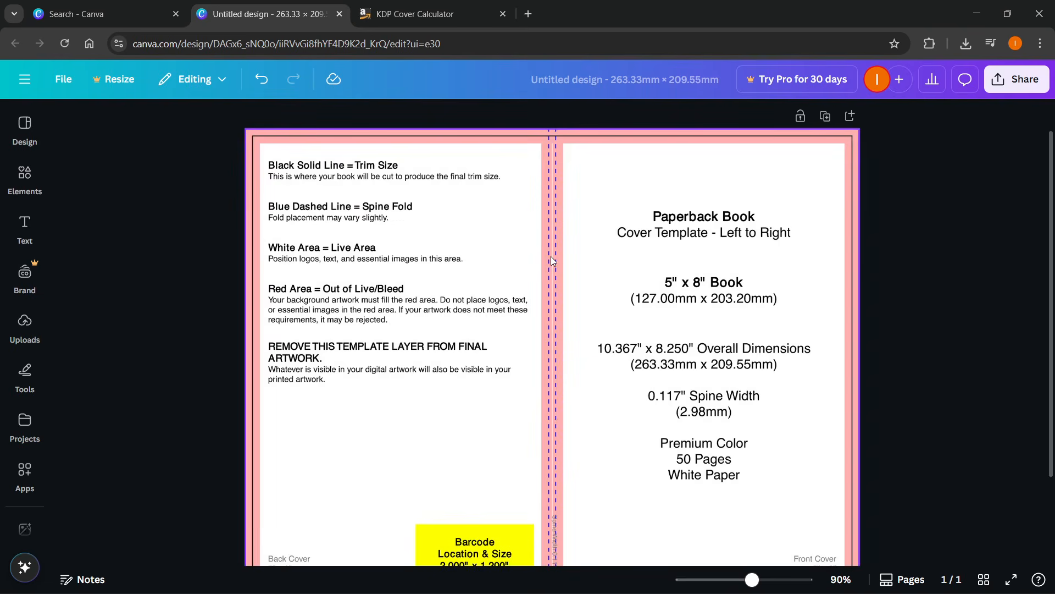
pyautogui.keyDown('ctrl'); pyautogui.scroll(10, 561, 224); pyautogui.keyUp('ctrl')
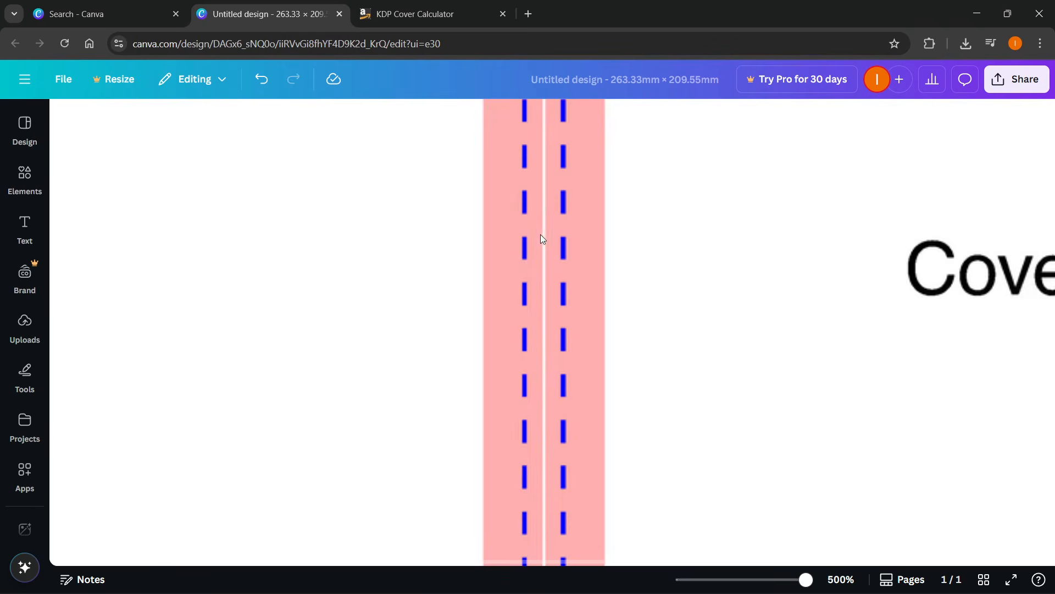
pyautogui.keyDown('ctrl'); pyautogui.scroll(-10, 540, 215); pyautogui.keyUp('ctrl')
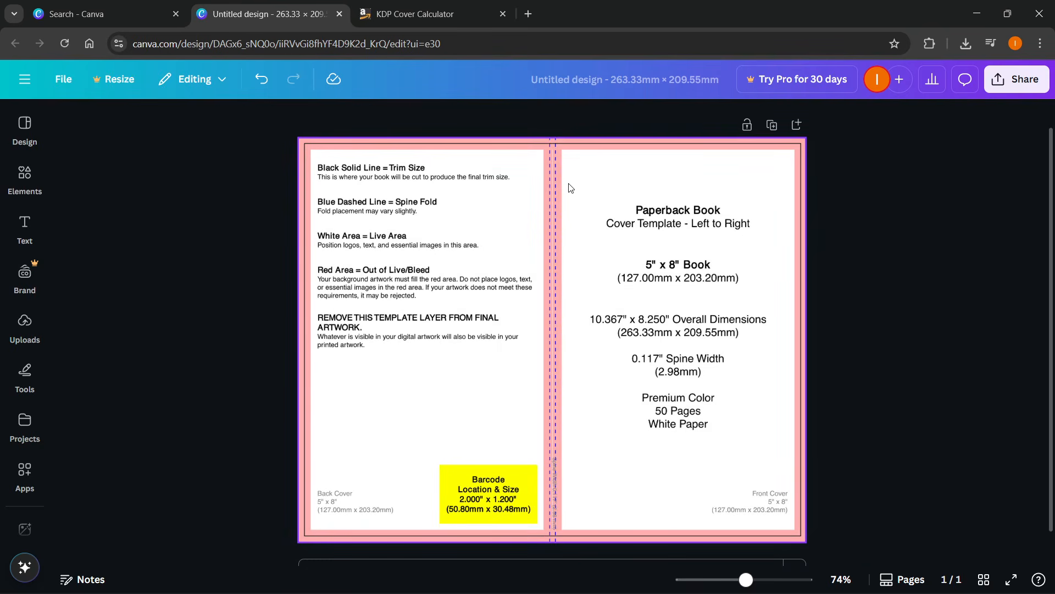
pyautogui.click(601, 208)
pyautogui.click(898, 197)
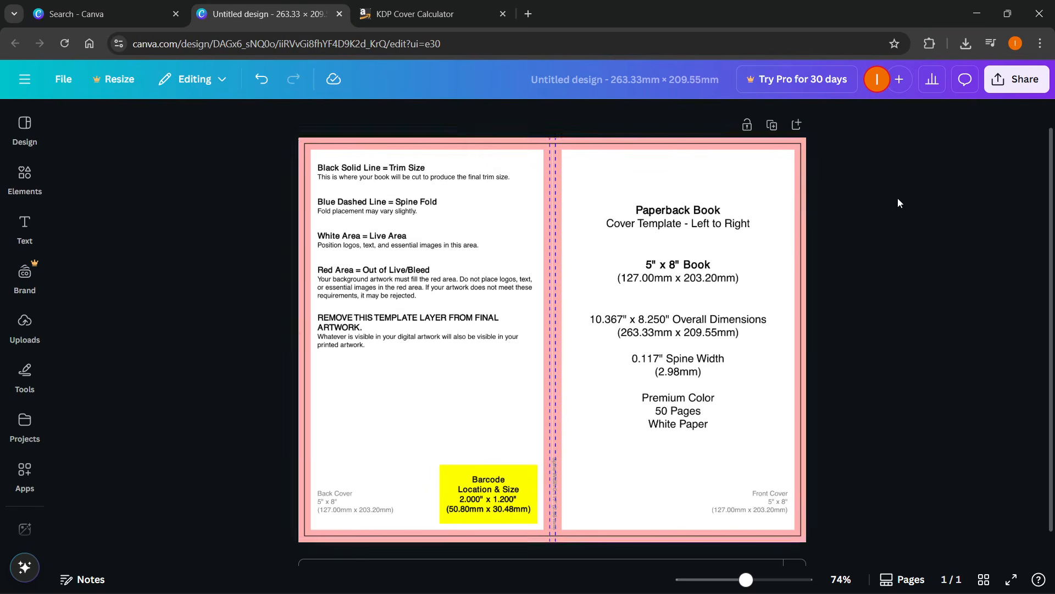
pyautogui.keyDown('ctrl'); pyautogui.scroll(-2, 755, 298); pyautogui.keyUp('ctrl')
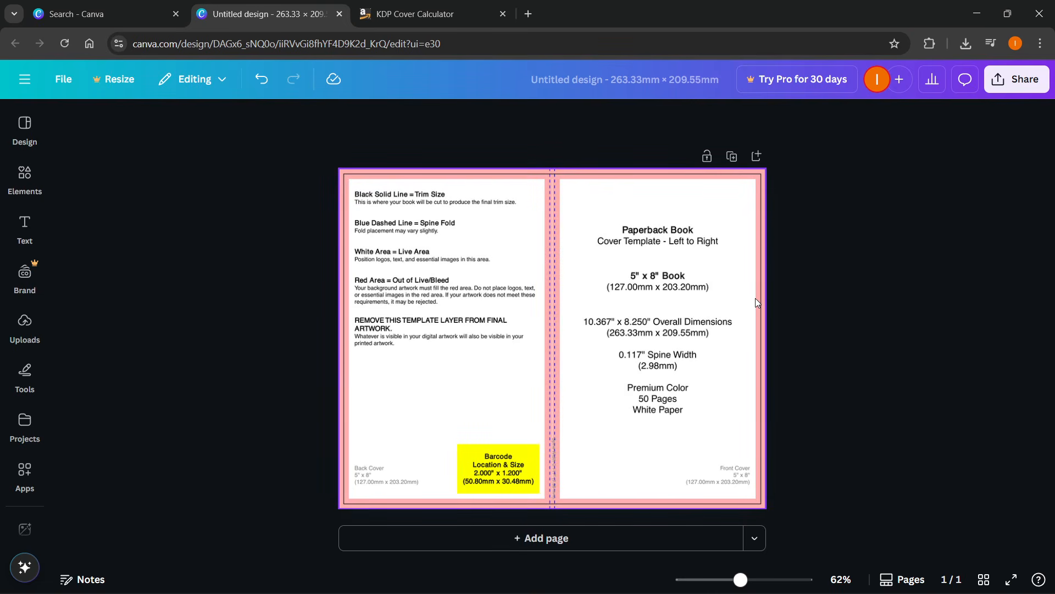
pyautogui.keyDown('ctrl'); pyautogui.scroll(2, 681, 303); pyautogui.keyUp('ctrl')
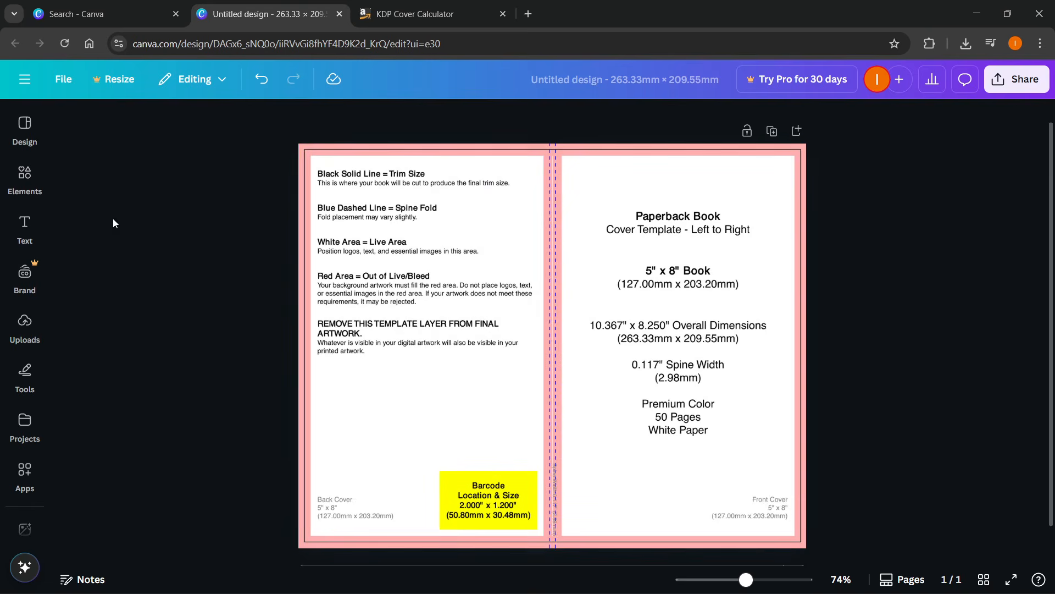
# Add the recently used square landscape frame and place it in the upper-right corner of the front cover
pyautogui.click(16, 186)
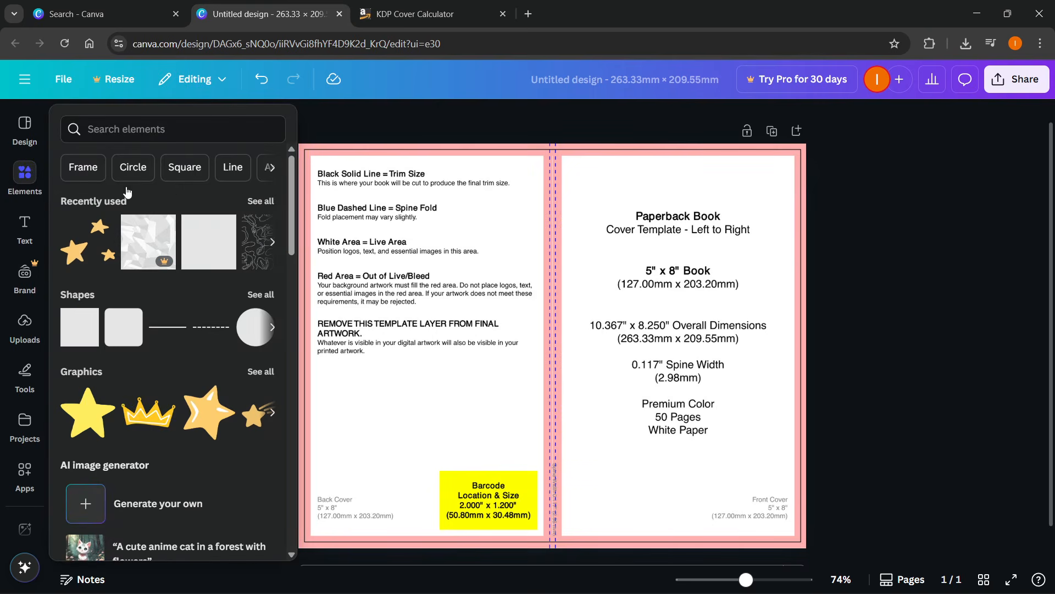
pyautogui.click(272, 243)
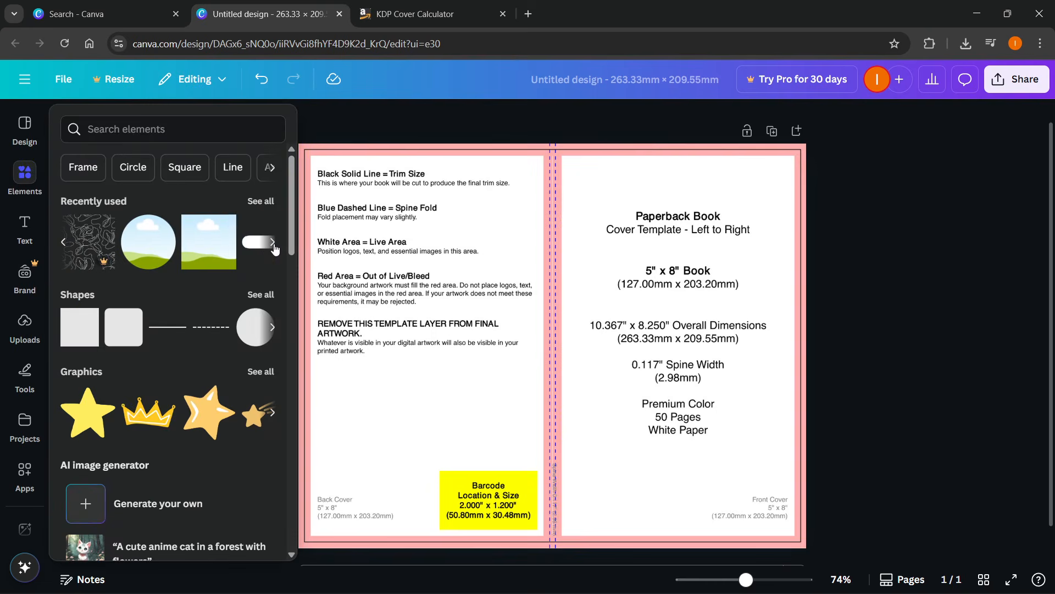
pyautogui.click(207, 258)
pyautogui.moveTo(556, 335); pyautogui.dragTo(662, 226)
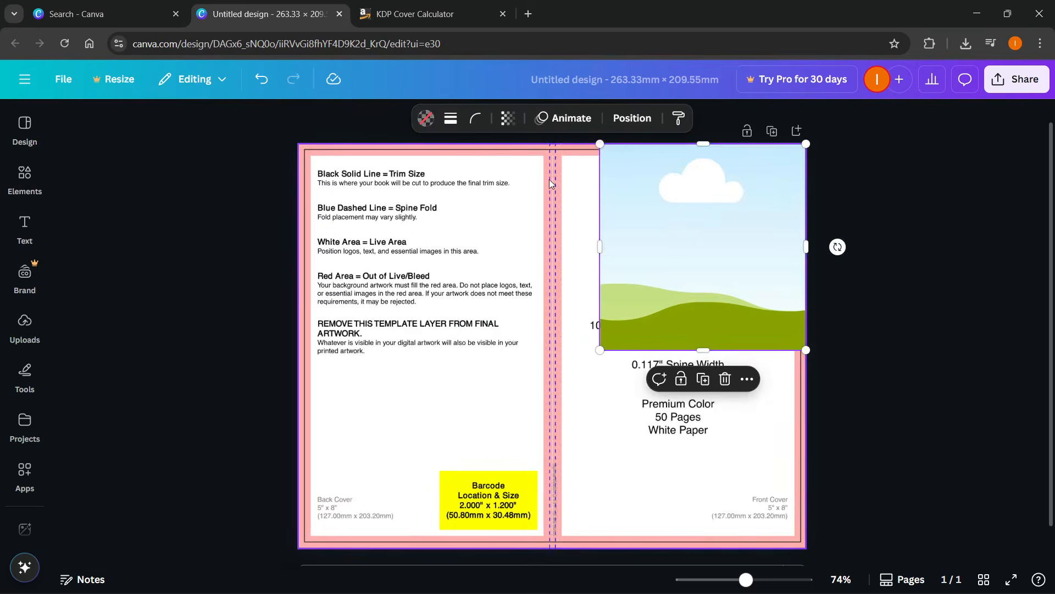
# Stretch the front cover frame to the right-hand spine fold line and down to the page's bottom edge
pyautogui.keyDown('ctrl'); pyautogui.scroll(8, 549, 179); pyautogui.keyUp('ctrl')
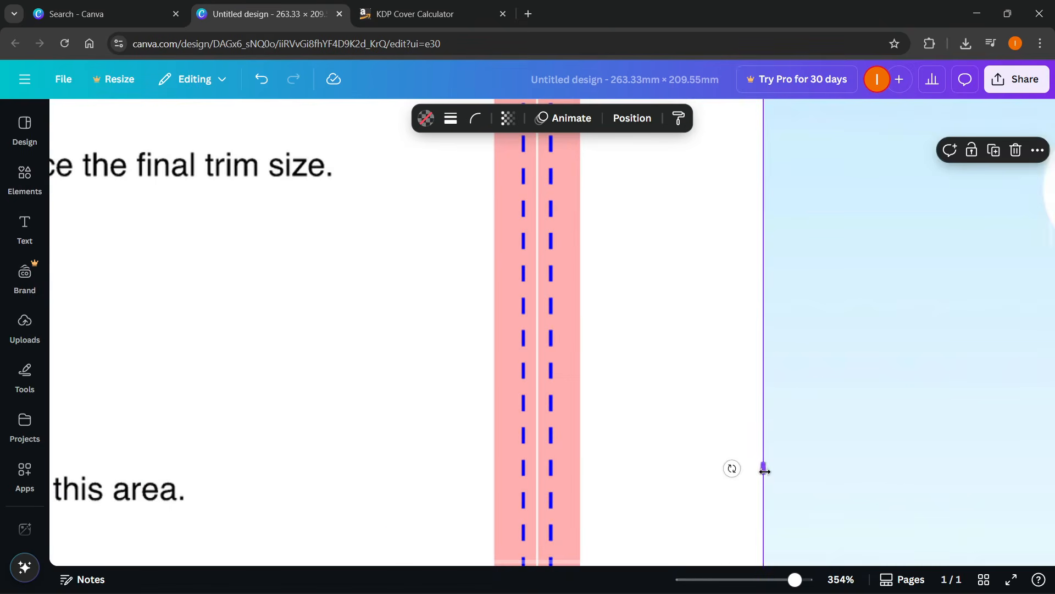
pyautogui.moveTo(764, 470); pyautogui.dragTo(552, 470)
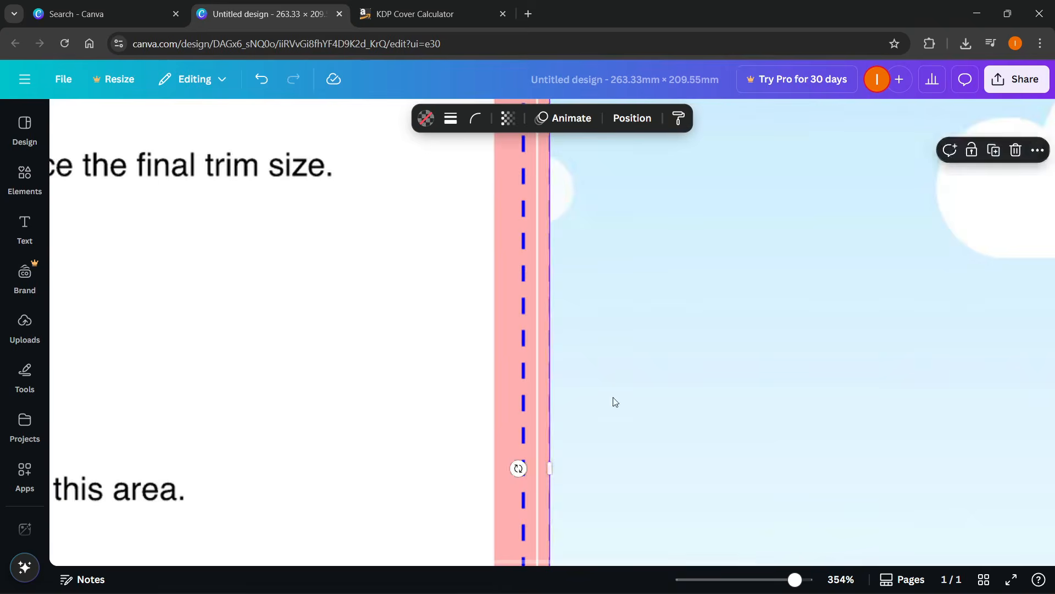
pyautogui.keyDown('ctrl'); pyautogui.scroll(-8, 612, 401); pyautogui.keyUp('ctrl')
pyautogui.scroll(-2, 632, 357)
pyautogui.moveTo(688, 309); pyautogui.dragTo(684, 512)
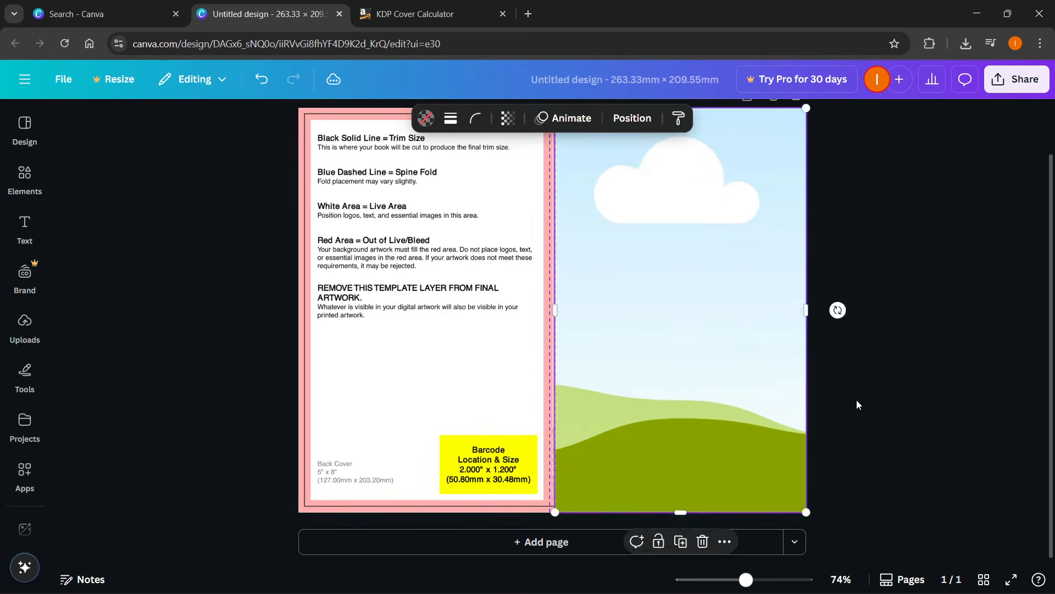
pyautogui.click(856, 400)
pyautogui.scroll(2, 846, 397)
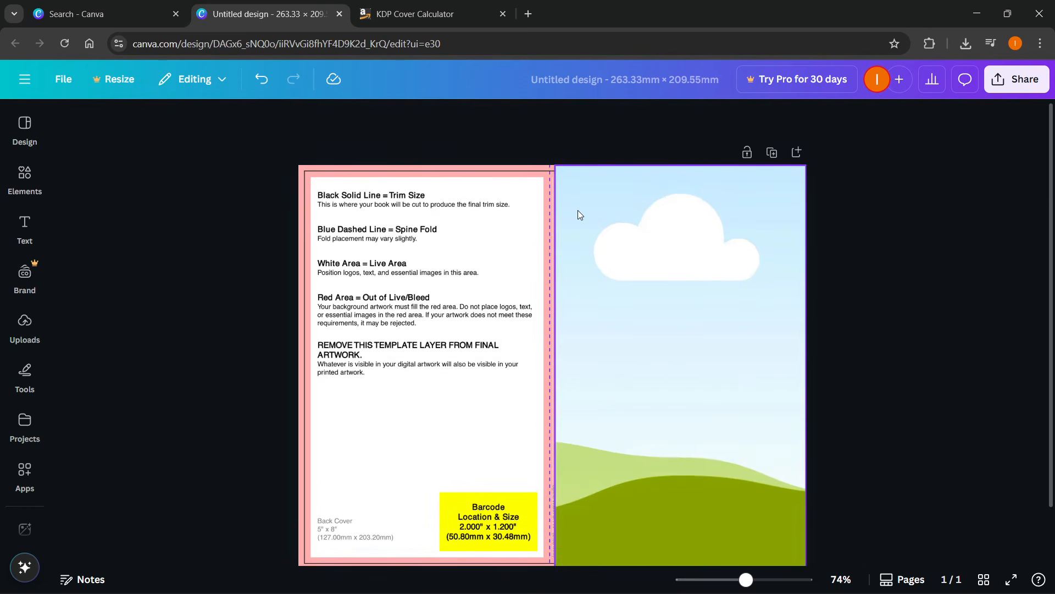
# Add the dark, textured black photo from the photo elements and drop it into the front cover frame
pyautogui.click(25, 179)
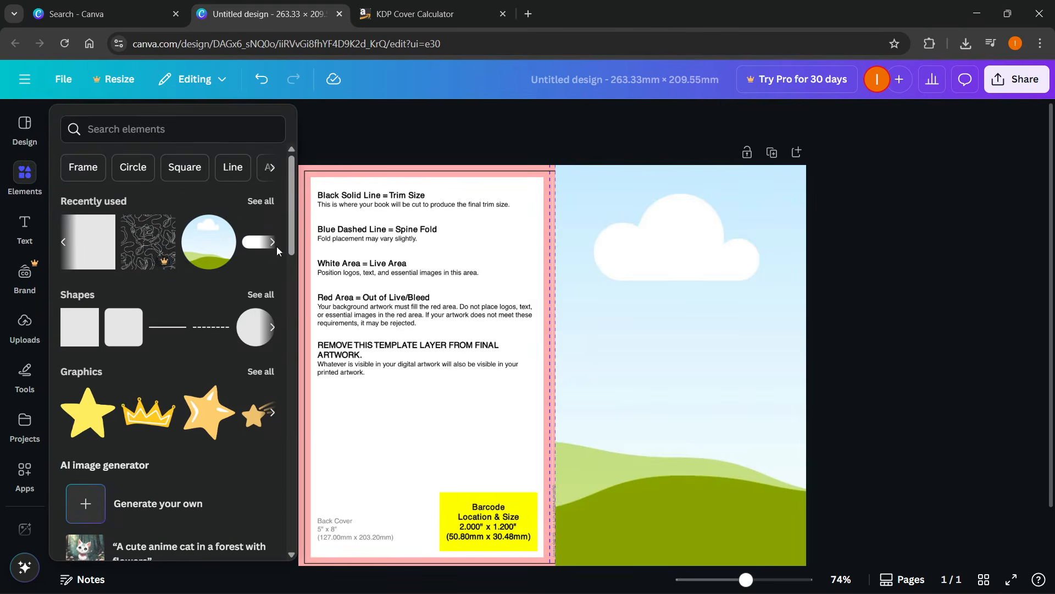
pyautogui.click(273, 243)
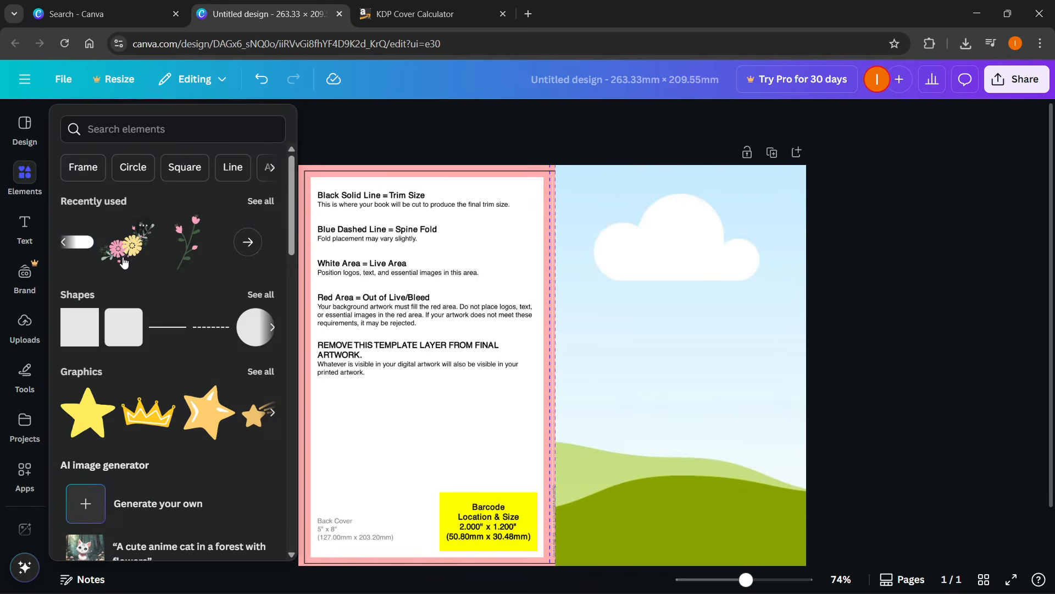
pyautogui.scroll(-10, 144, 318)
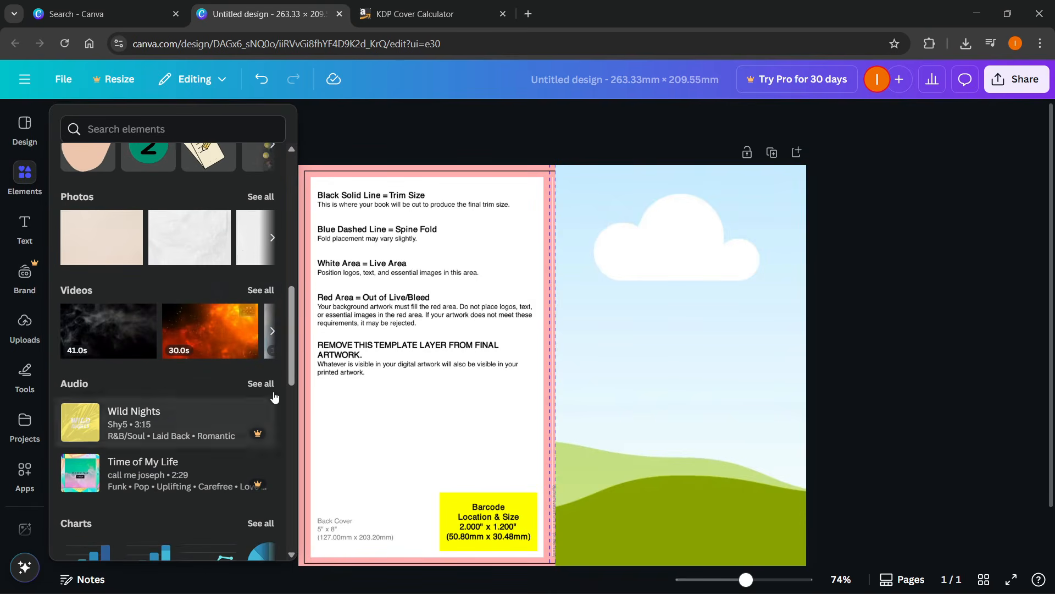
pyautogui.click(272, 238)
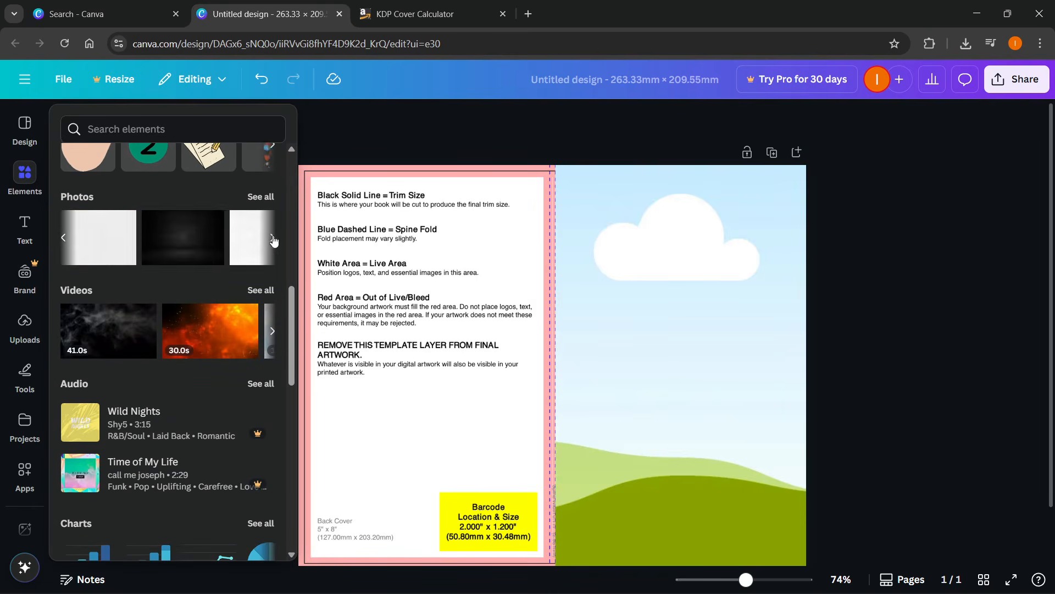
pyautogui.click(189, 250)
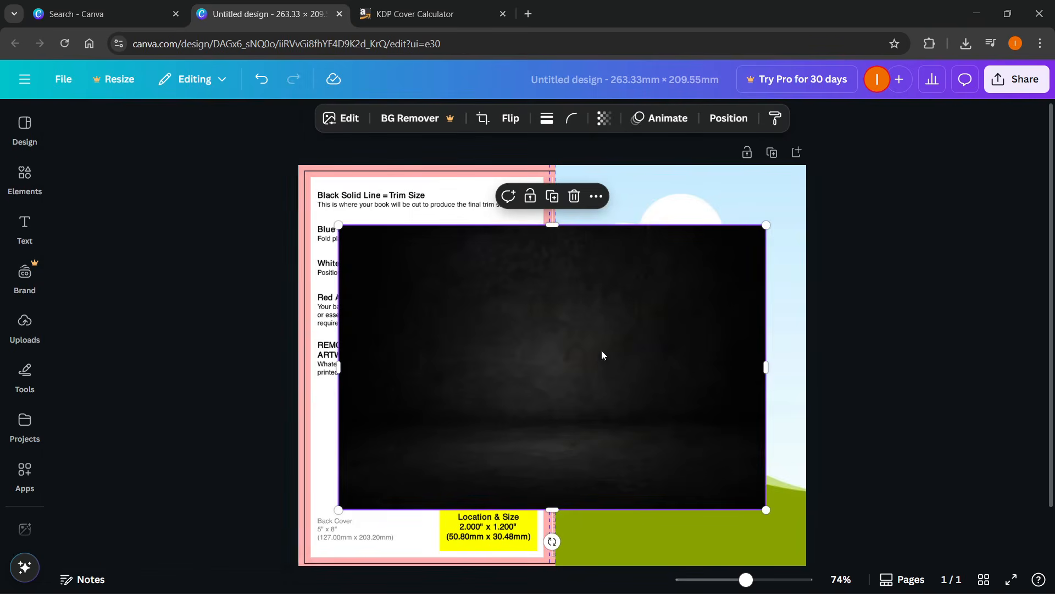
pyautogui.moveTo(601, 350); pyautogui.dragTo(647, 308)
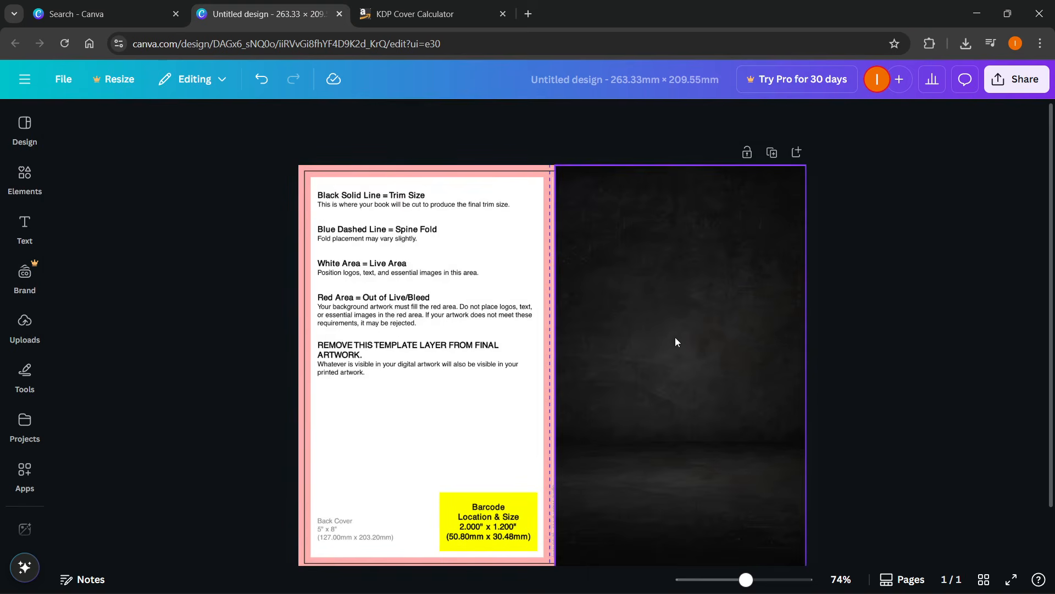
pyautogui.click(622, 318)
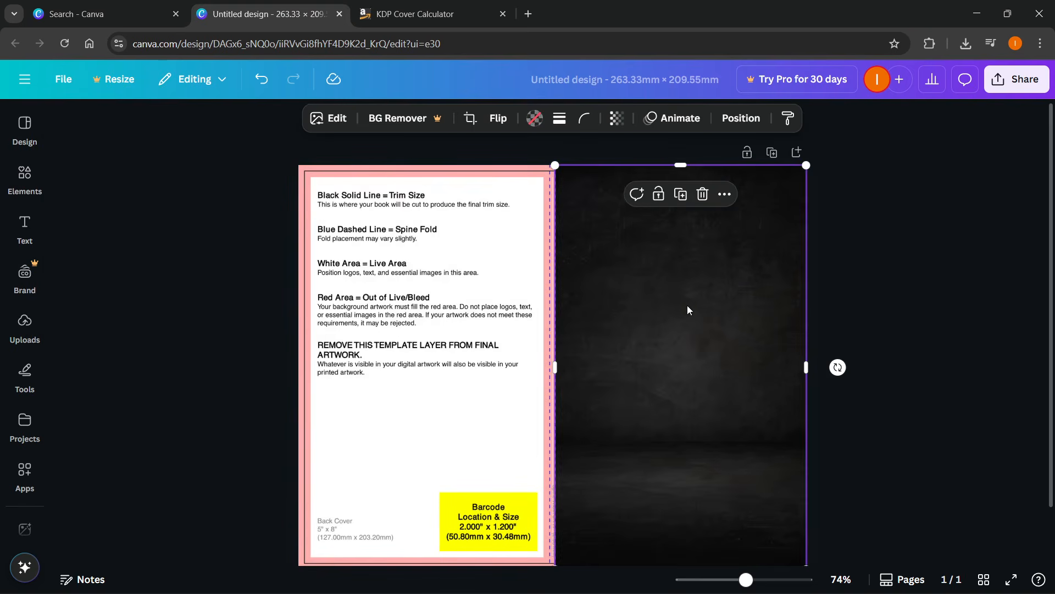
pyautogui.click(855, 303)
pyautogui.click(703, 330)
# Add another square landscape frame and align it to the upper-left corner of the back cover
pyautogui.click(25, 179)
pyautogui.scroll(10, 162, 271)
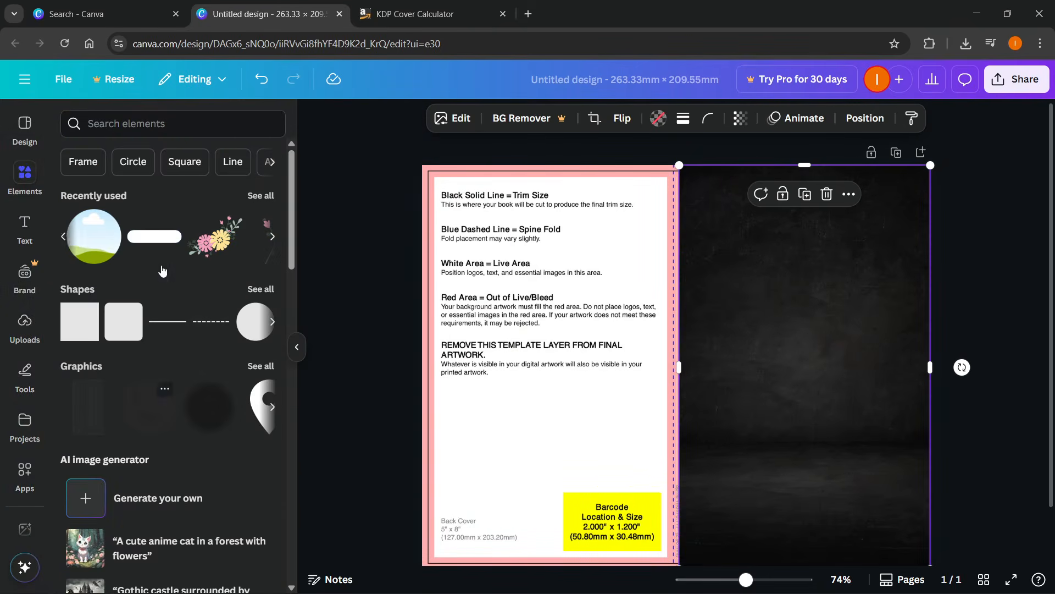
pyautogui.click(64, 238)
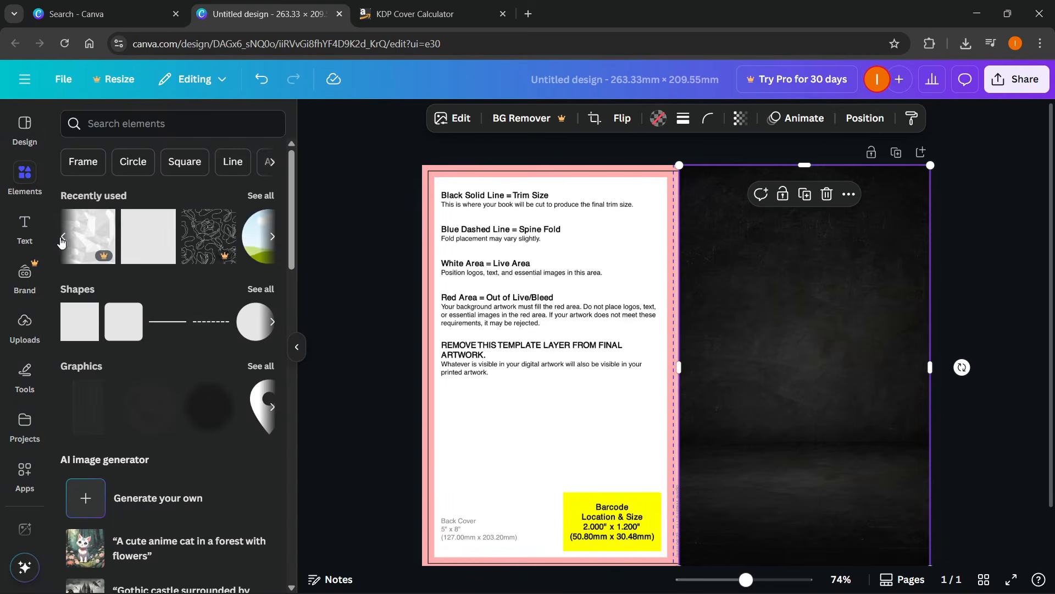
pyautogui.click(62, 241)
pyautogui.click(184, 244)
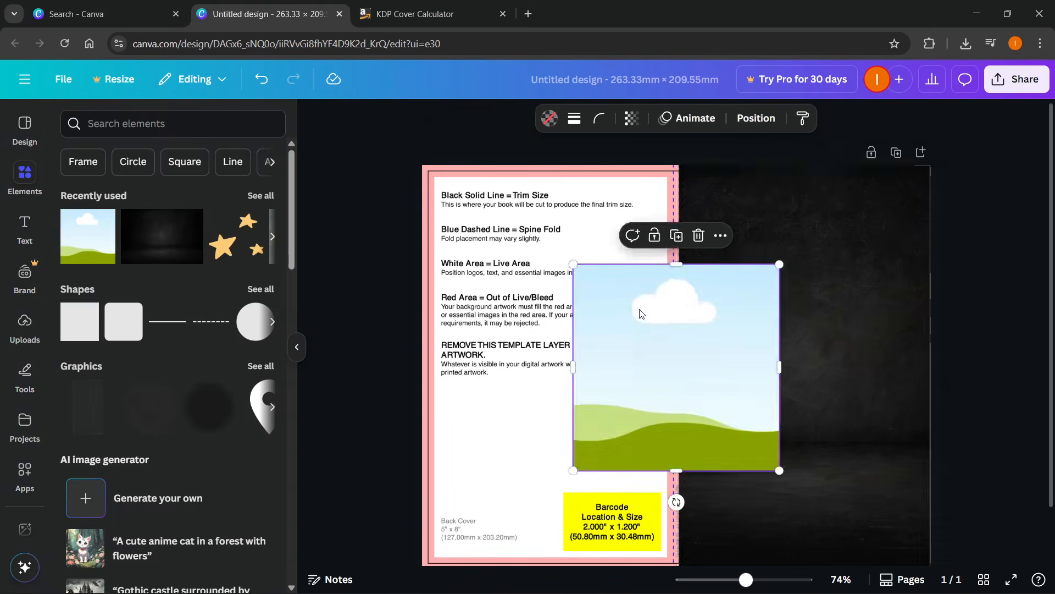
pyautogui.moveTo(676, 414); pyautogui.dragTo(514, 240)
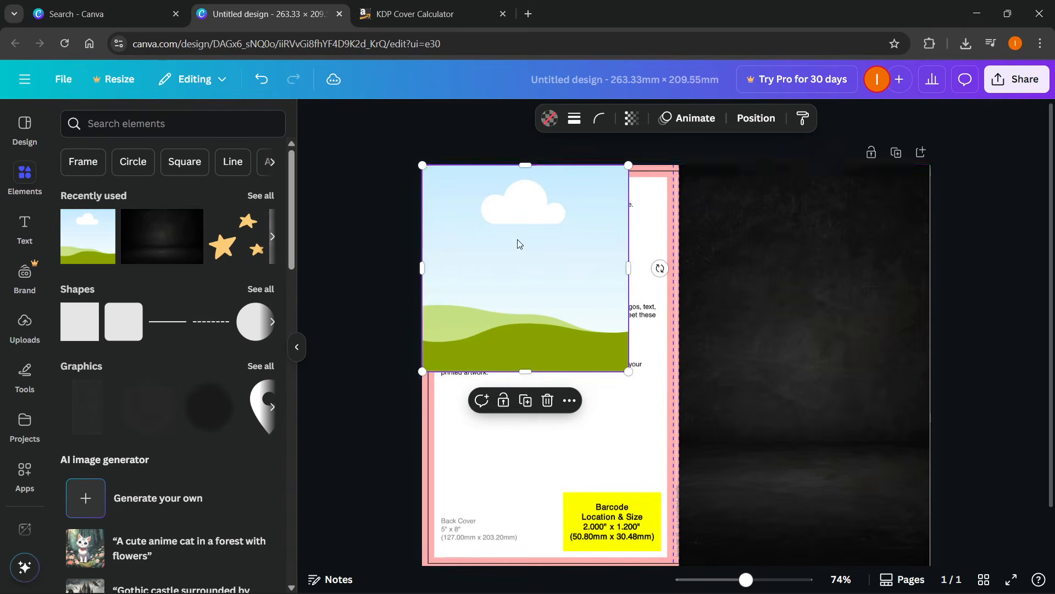
# Stretch the back cover frame to the left-hand spine fold line and down to the page's bottom edge
pyautogui.scroll(3, 641, 259)
pyautogui.moveTo(607, 259); pyautogui.dragTo(639, 259)
pyautogui.scroll(5, 690, 268)
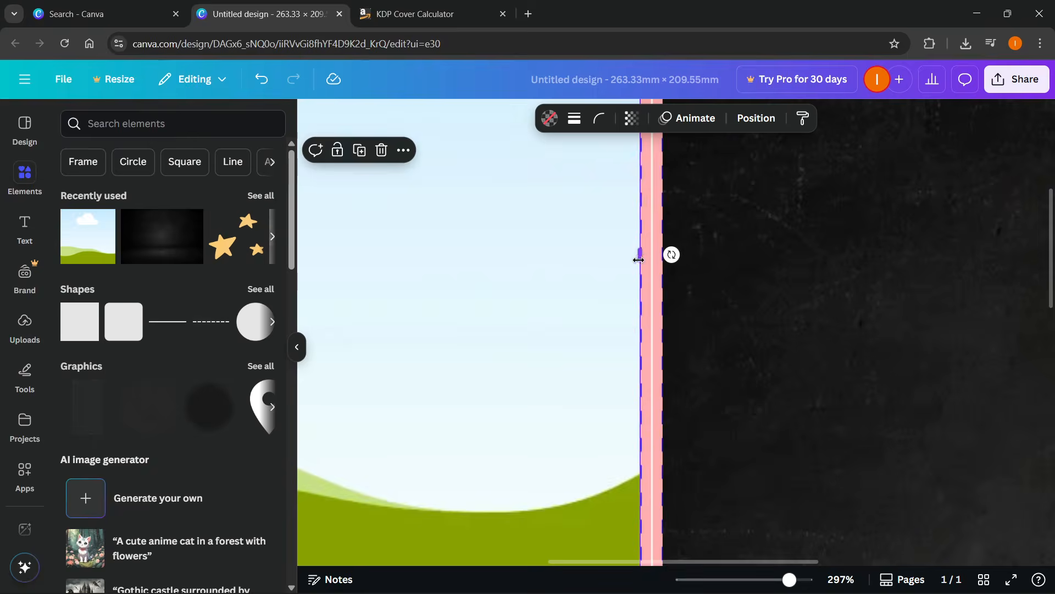
pyautogui.scroll(-6, 555, 294)
pyautogui.moveTo(571, 342); pyautogui.dragTo(568, 509)
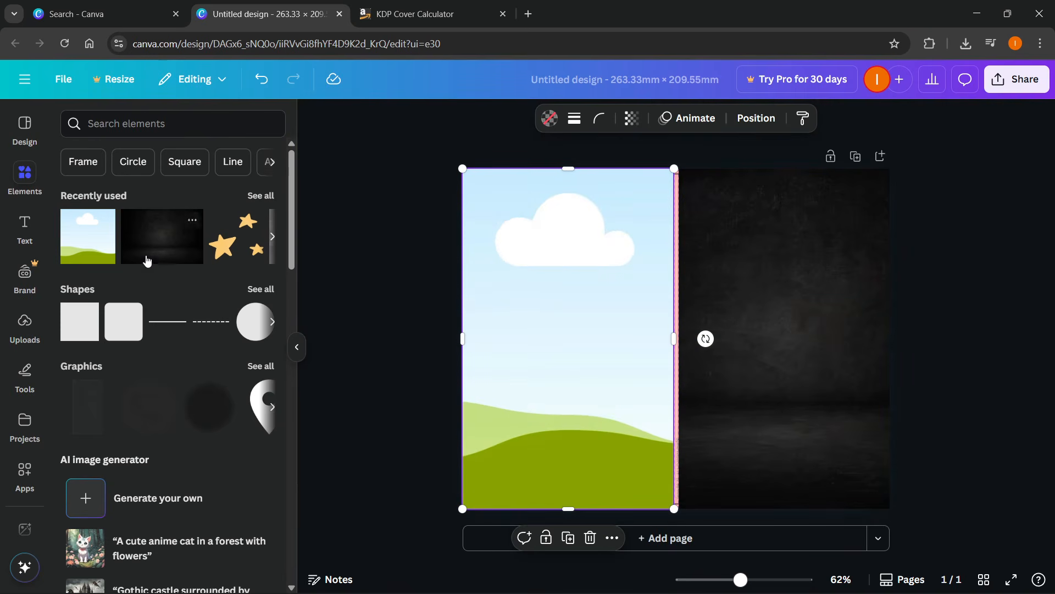
# Browse the photo library for the tabby cat photo and place it inside the back cover frame
pyautogui.scroll(-10, 147, 260)
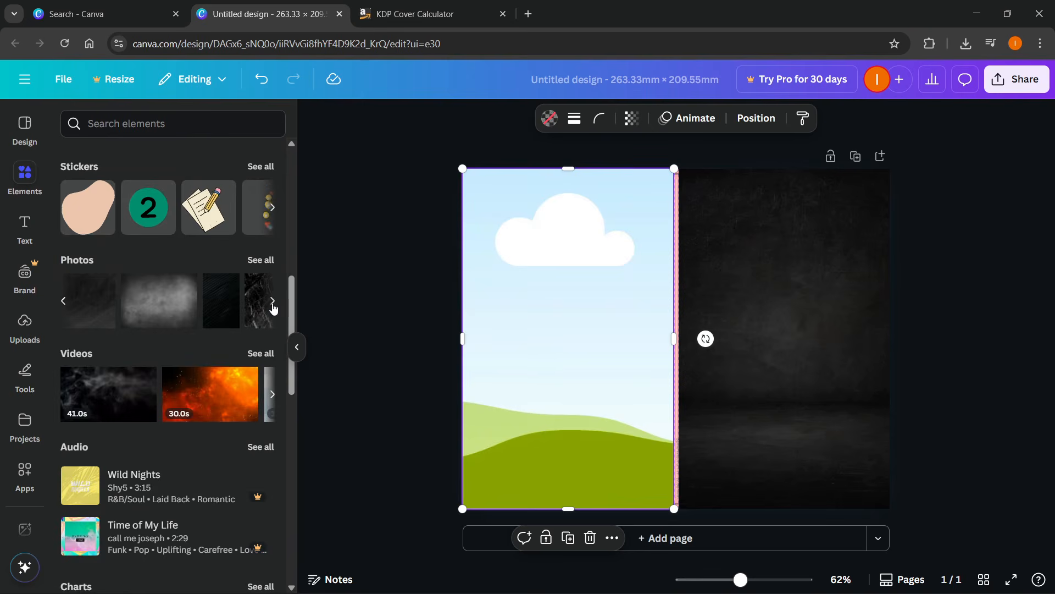
pyautogui.click(273, 304)
pyautogui.click(272, 304)
pyautogui.click(271, 305)
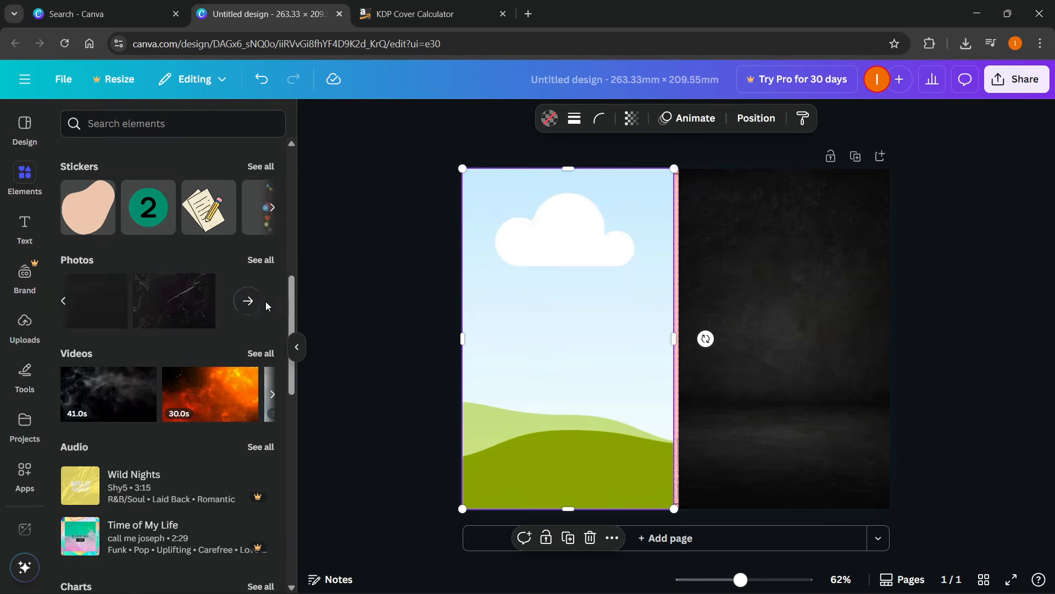
pyautogui.click(262, 301)
pyautogui.scroll(-8, 212, 321)
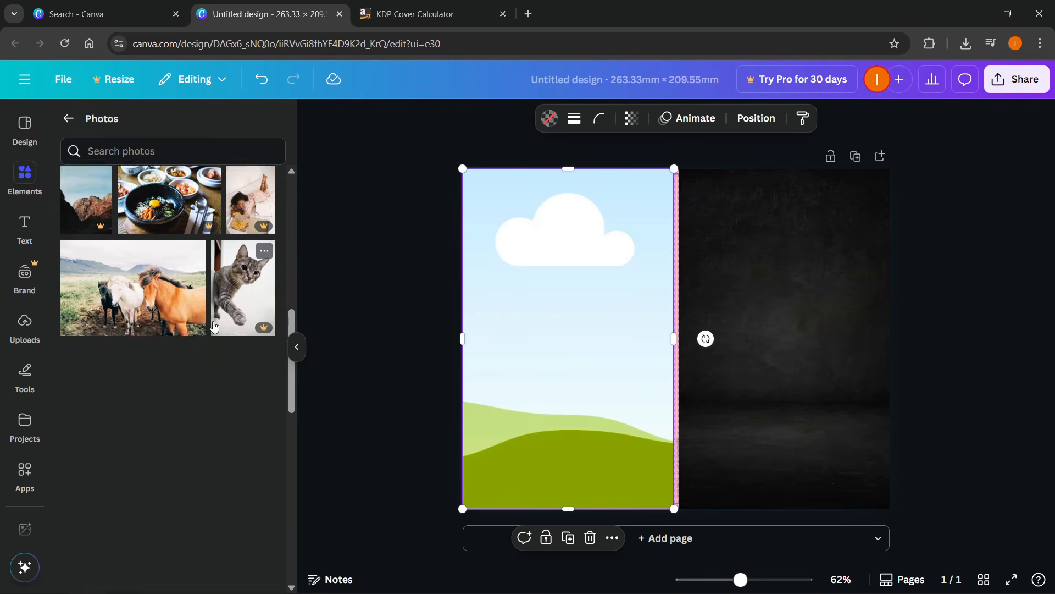
pyautogui.scroll(2, 216, 327)
pyautogui.click(252, 372)
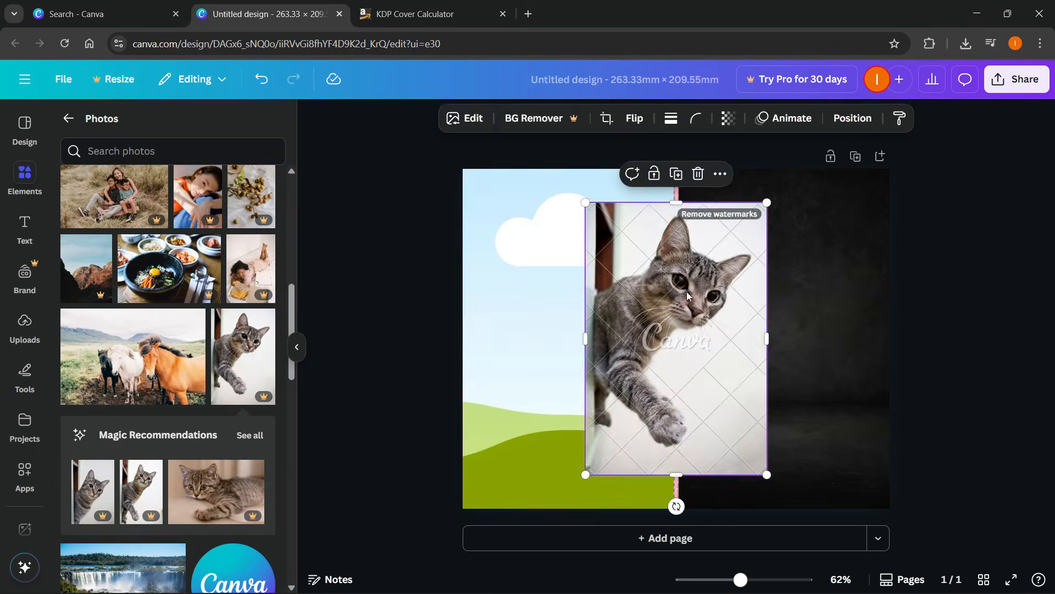
pyautogui.moveTo(687, 291); pyautogui.dragTo(569, 291)
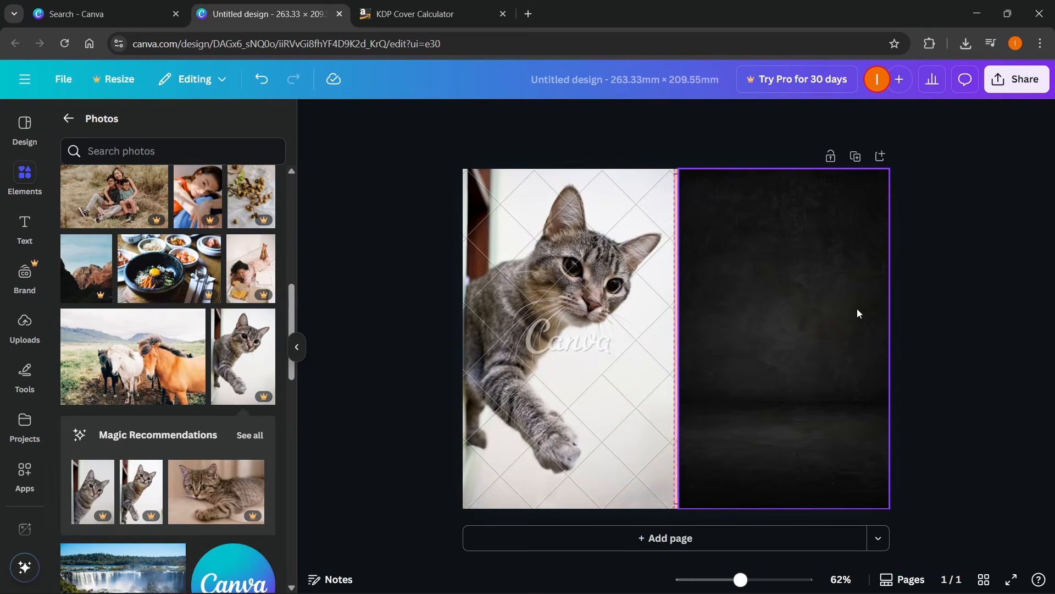
# Examine the uncovered spine strip between the back cover and front cover frames up close
pyautogui.click(788, 293)
pyautogui.scroll(6, 701, 270)
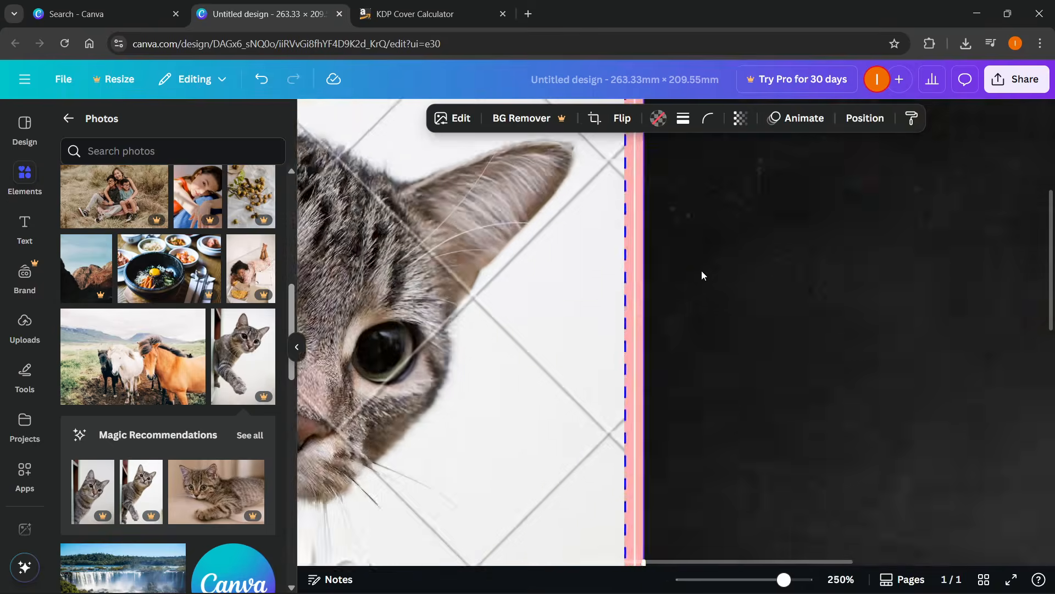
pyautogui.scroll(3, 621, 306)
pyautogui.scroll(-3, 622, 286)
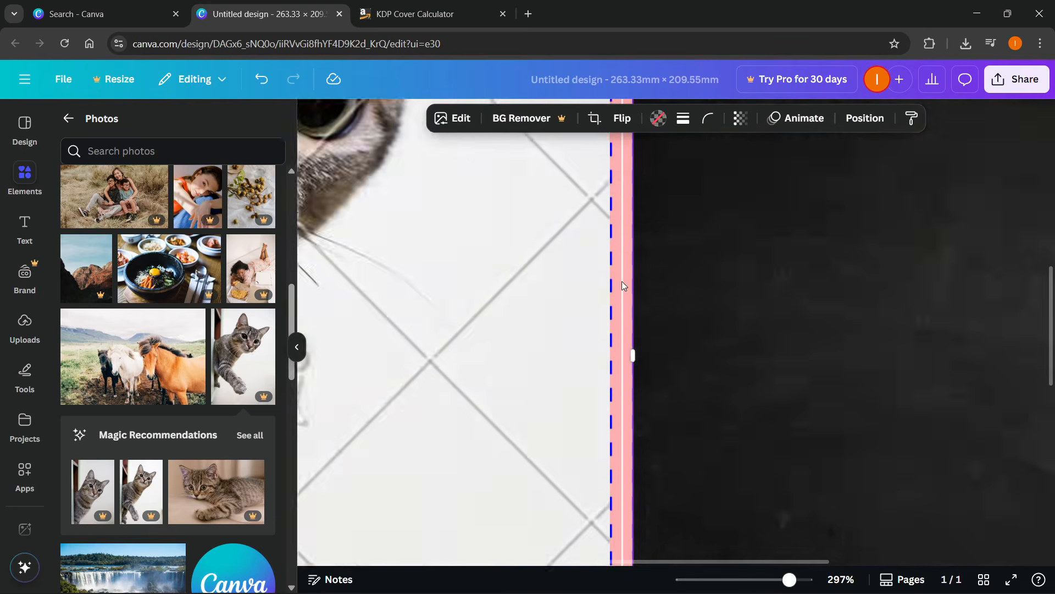
pyautogui.scroll(-6, 622, 285)
pyautogui.scroll(3, 612, 288)
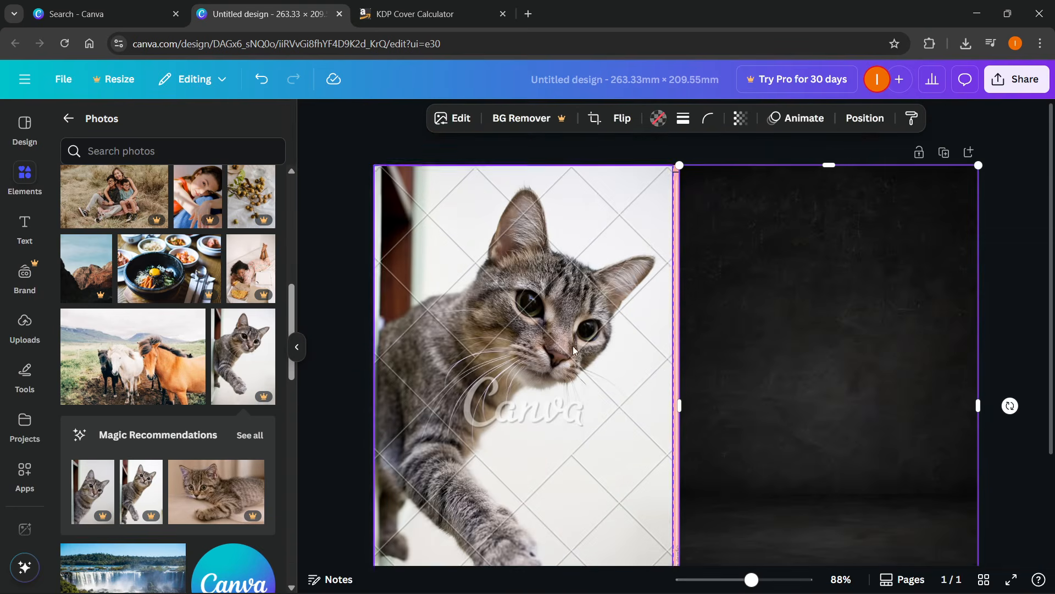
# Return to the main elements library and add a plain square shape to the page
pyautogui.click(21, 224)
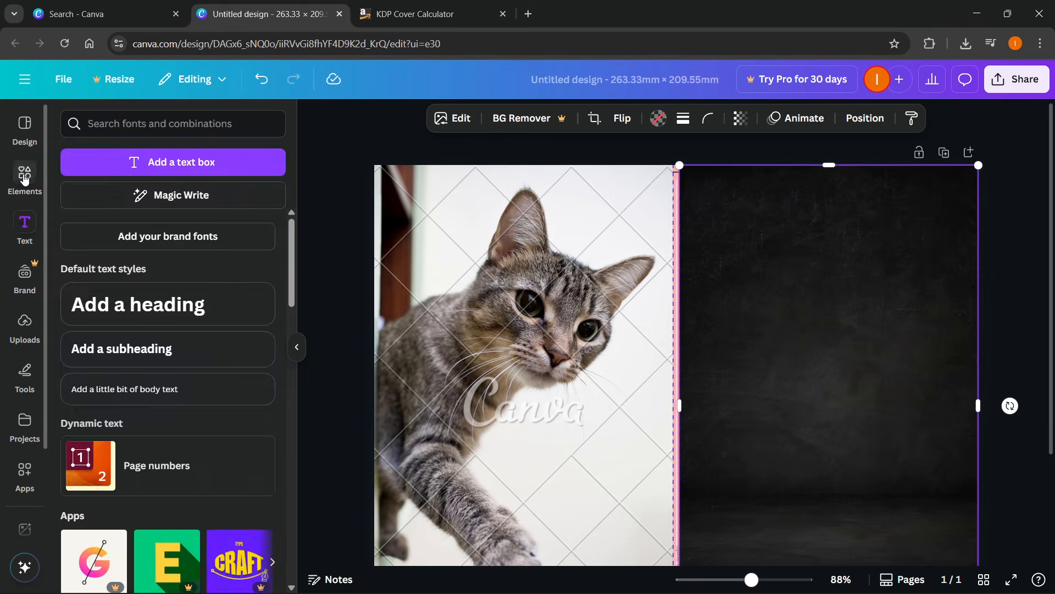
pyautogui.click(24, 175)
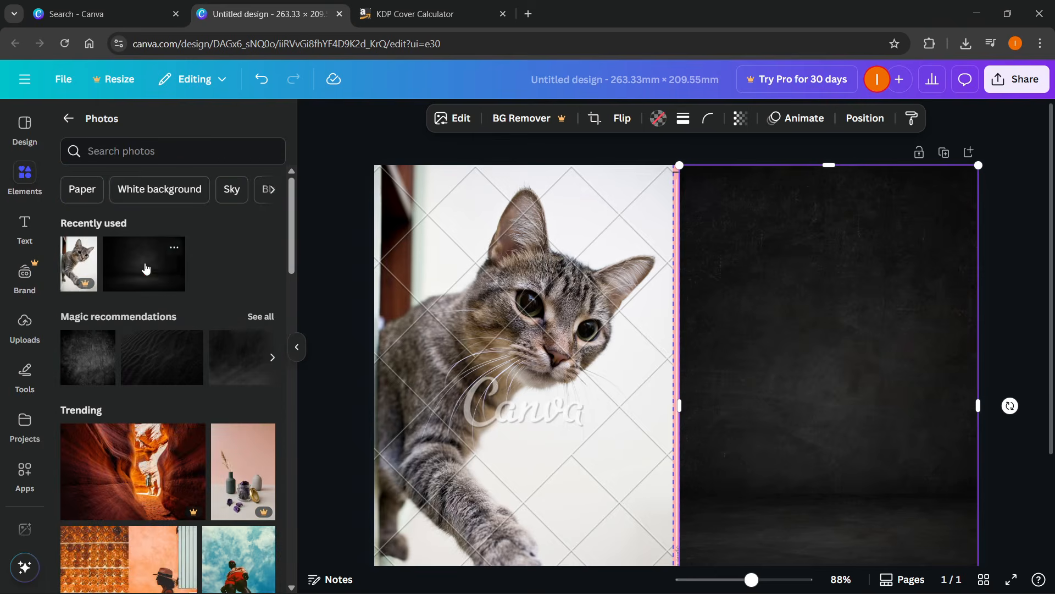
pyautogui.click(69, 118)
pyautogui.scroll(10, 209, 352)
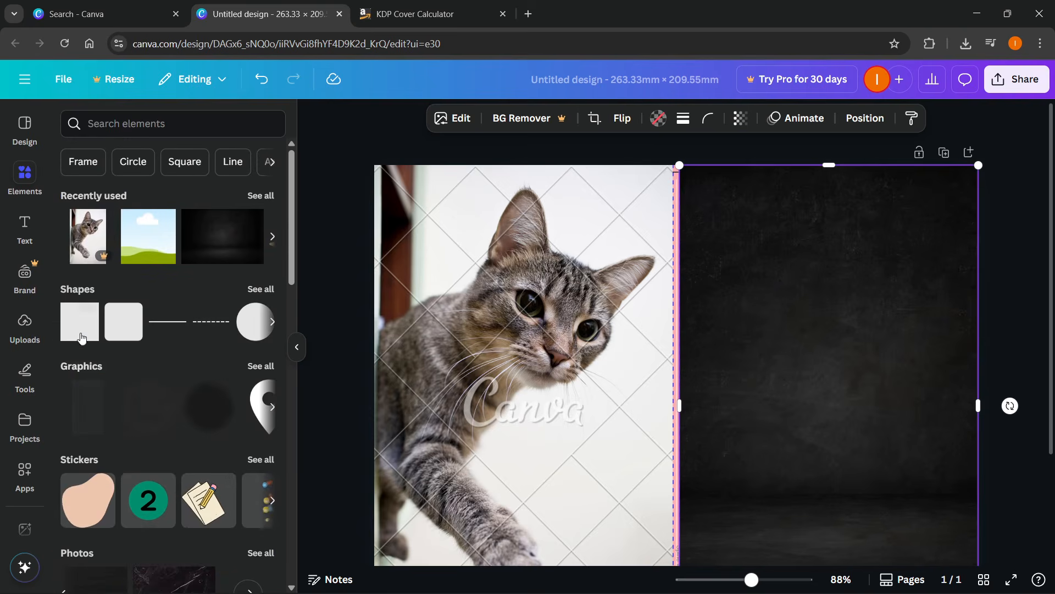
pyautogui.click(71, 332)
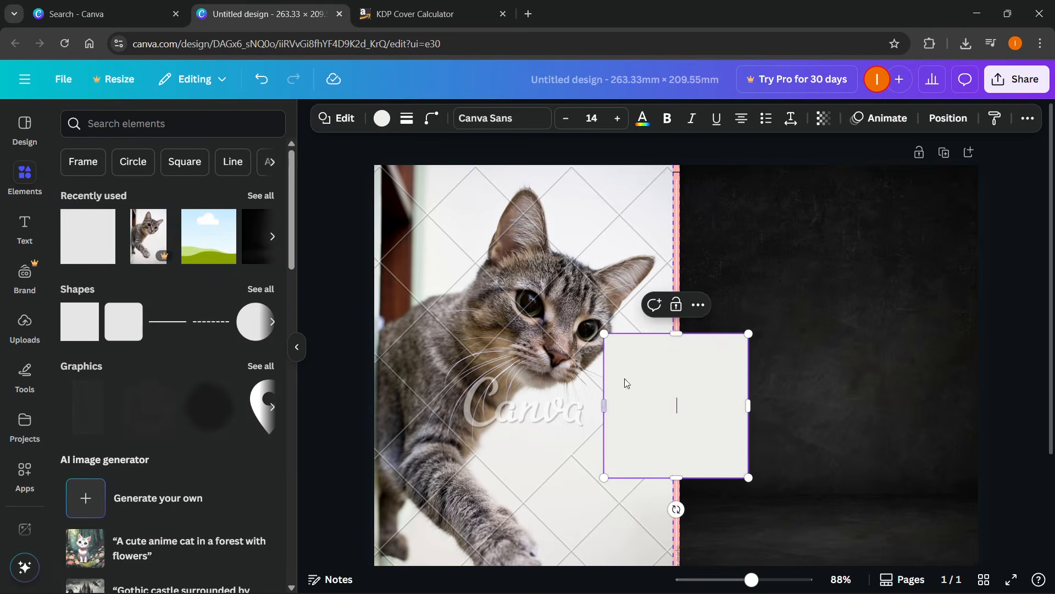
pyautogui.click(751, 381)
pyautogui.moveTo(727, 382)
pyautogui.mouseDown()
pyautogui.moveTo(747, 359)
pyautogui.moveTo(742, 368)
pyautogui.mouseUp()
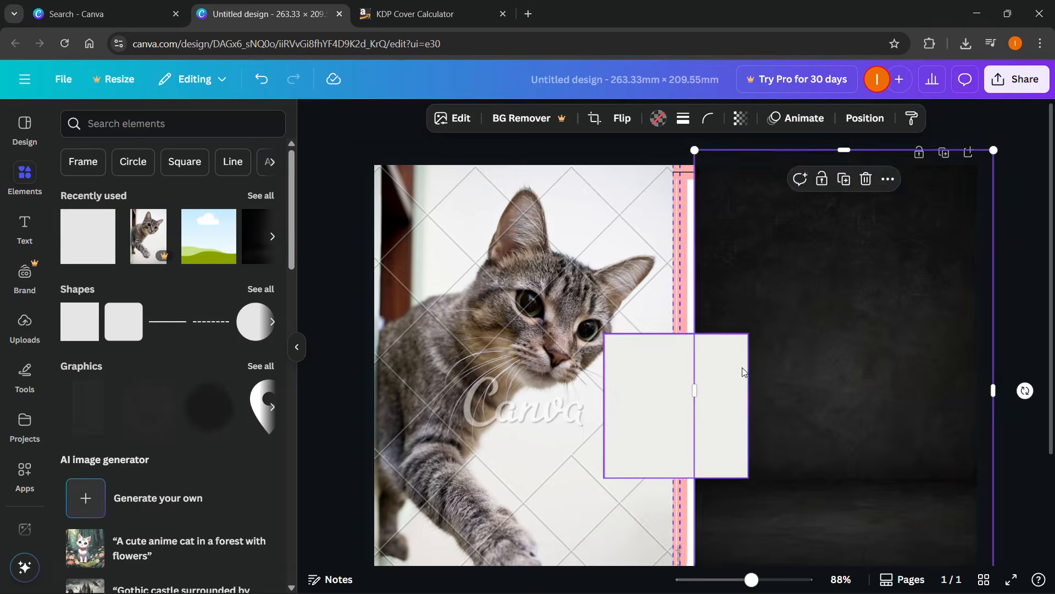
pyautogui.hotkey('ctrl', 'z')
# Recolour the square with the bright yellow from the template image's photo colours
pyautogui.click(725, 402)
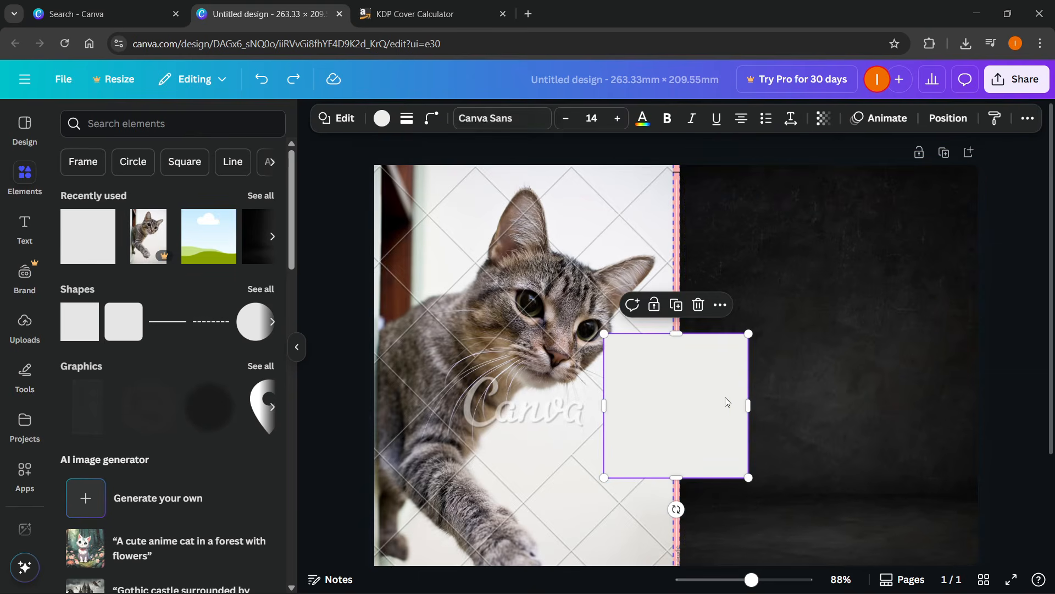
pyautogui.click(382, 118)
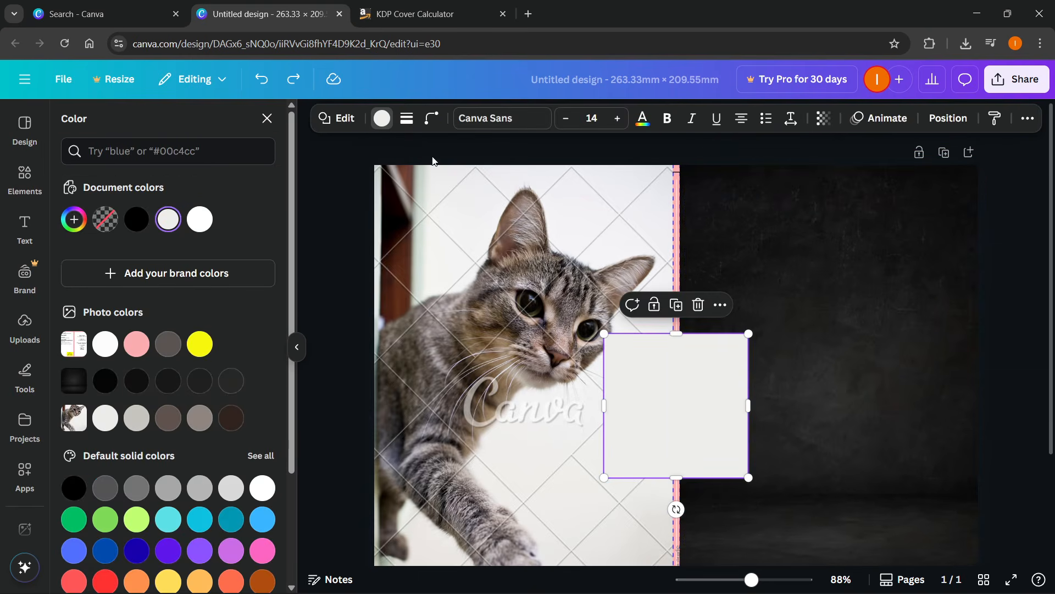
pyautogui.click(387, 125)
pyautogui.click(389, 121)
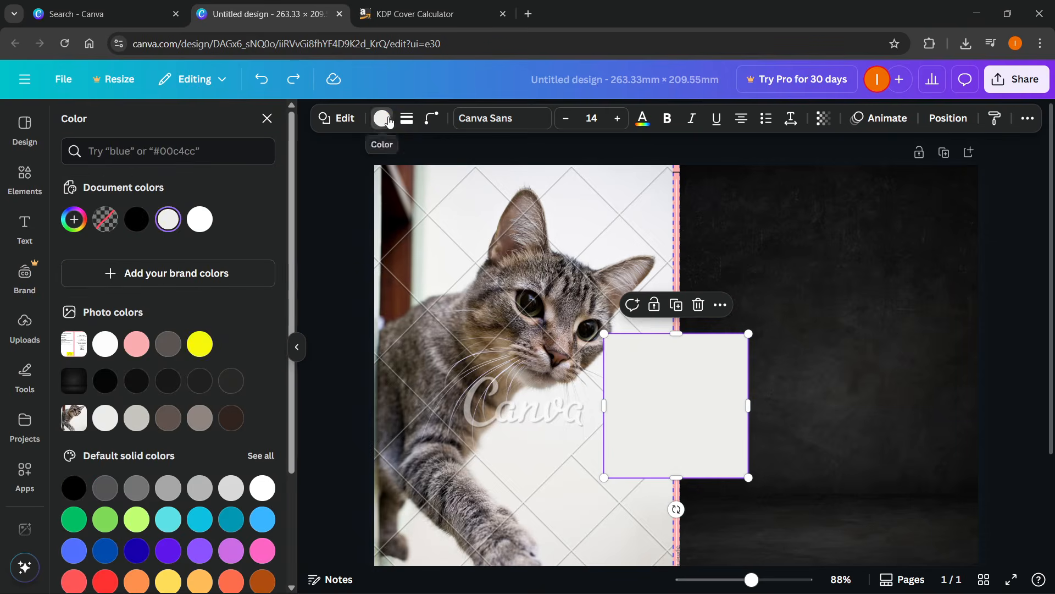
pyautogui.click(200, 344)
# Move the yellow square up to the page's top edge and narrow it to the spine strip between the two covers
pyautogui.moveTo(667, 406); pyautogui.dragTo(695, 229)
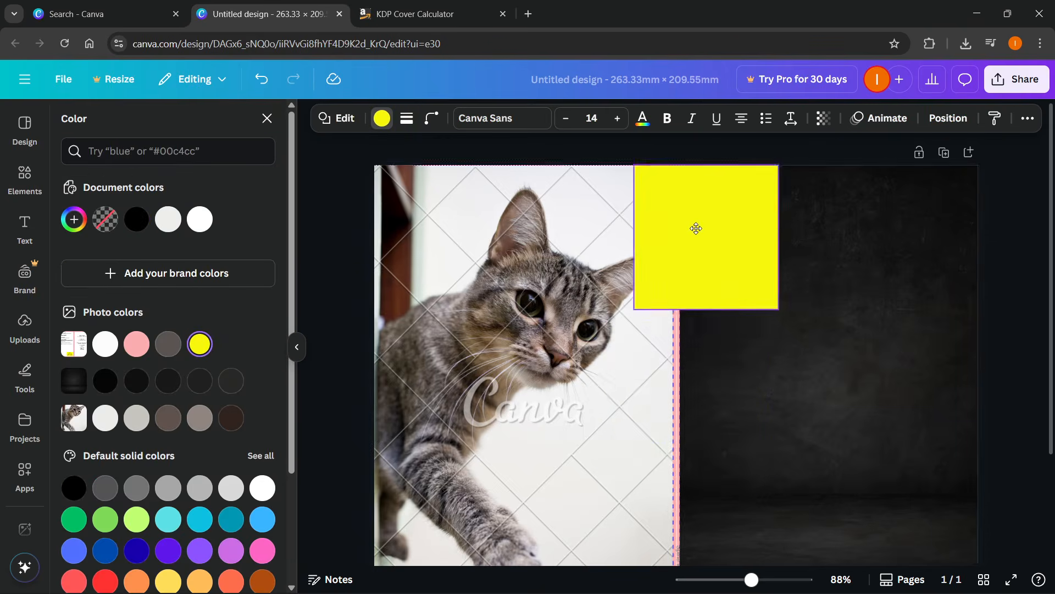
pyautogui.scroll(5, 694, 222)
pyautogui.moveTo(470, 240); pyautogui.dragTo(626, 292)
pyautogui.scroll(-3, 638, 288)
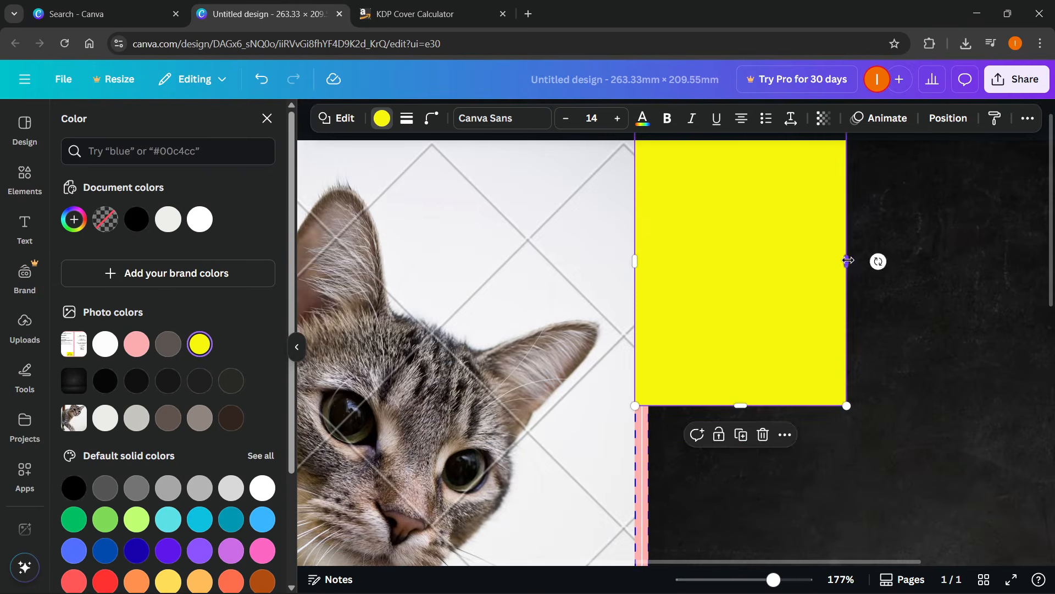
pyautogui.moveTo(846, 261); pyautogui.dragTo(651, 274)
# Stretch the yellow spine strip down to the page's bottom edge
pyautogui.scroll(-5, 702, 302)
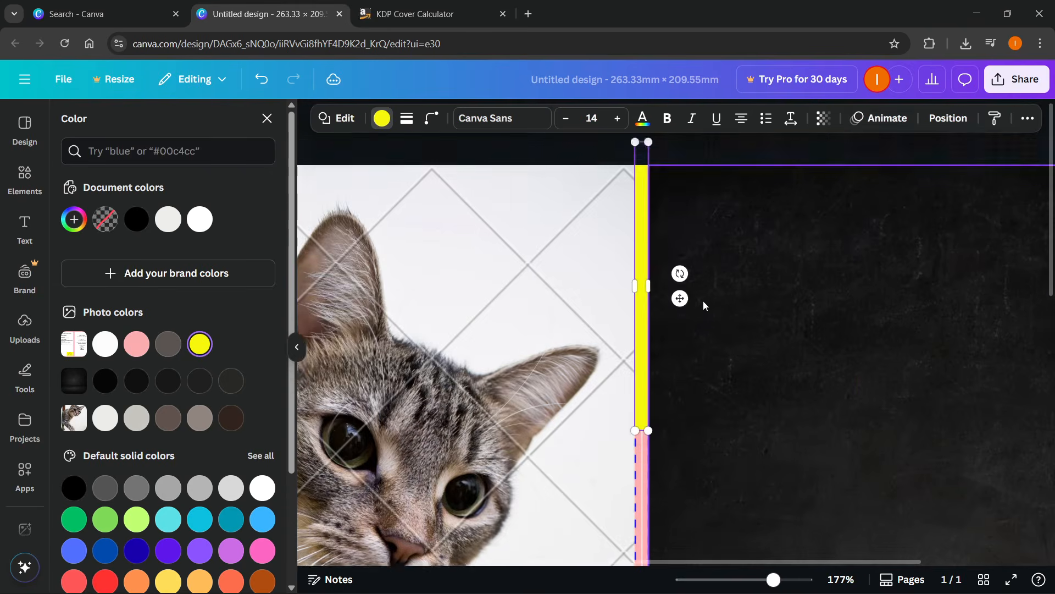
pyautogui.scroll(-3, 643, 228)
pyautogui.scroll(8, 681, 161)
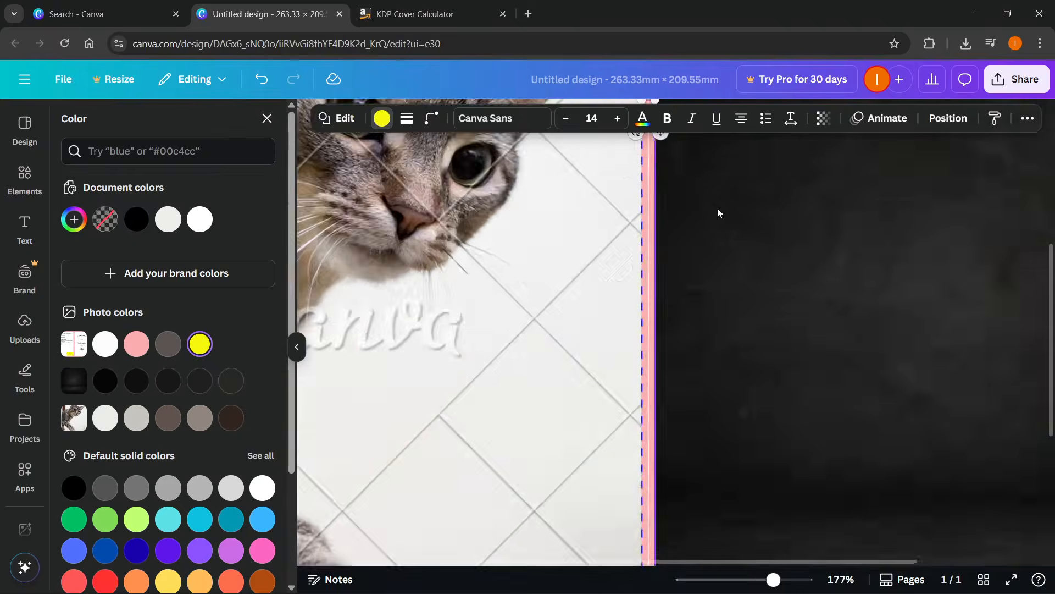
pyautogui.scroll(3, 671, 264)
pyautogui.scroll(-1, 630, 281)
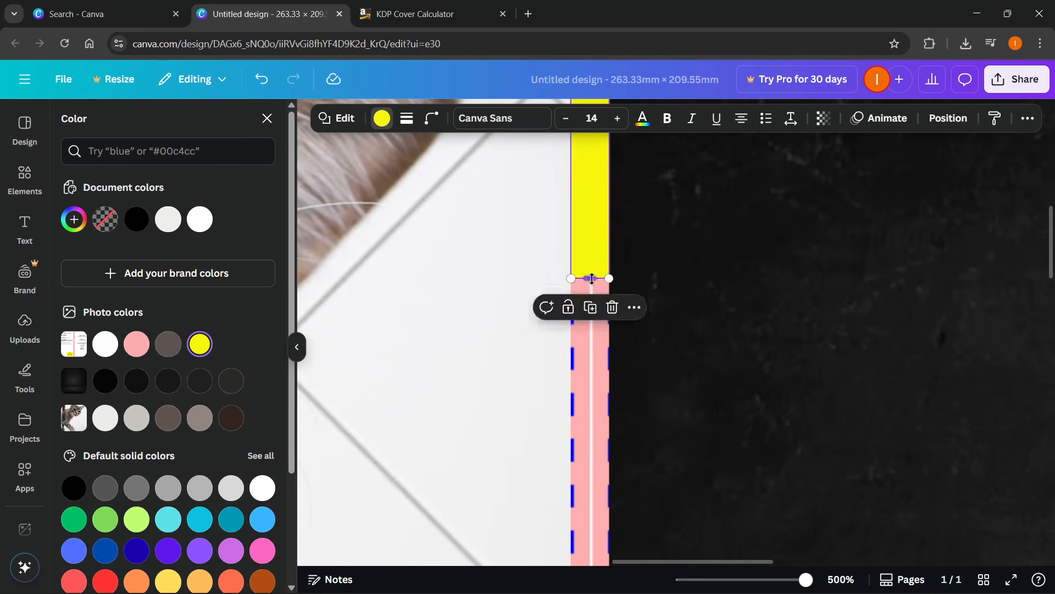
pyautogui.moveTo(589, 278); pyautogui.dragTo(599, 499)
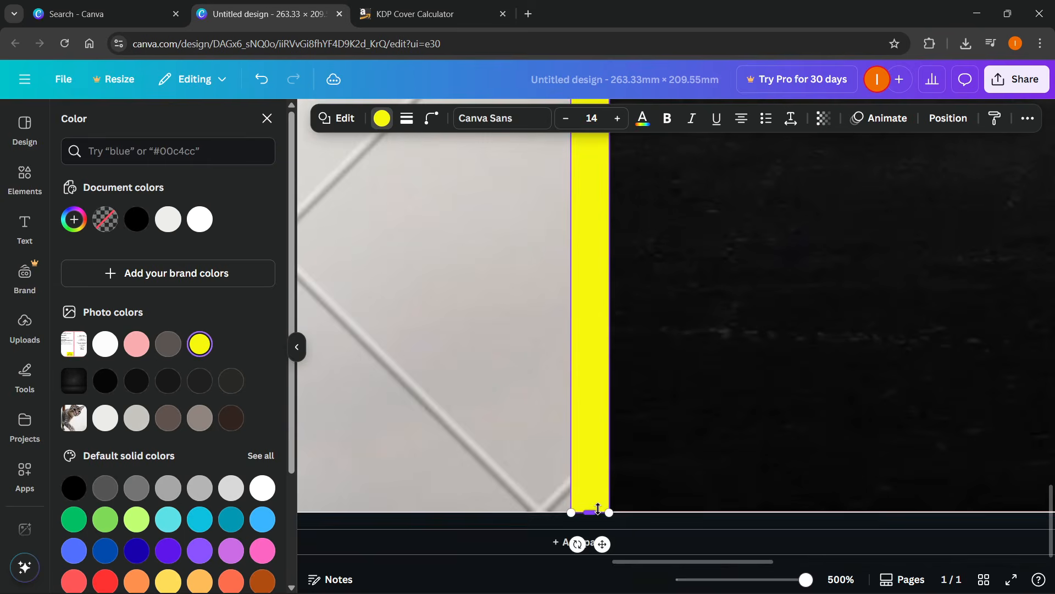
pyautogui.click(732, 430)
pyautogui.scroll(-5, 725, 418)
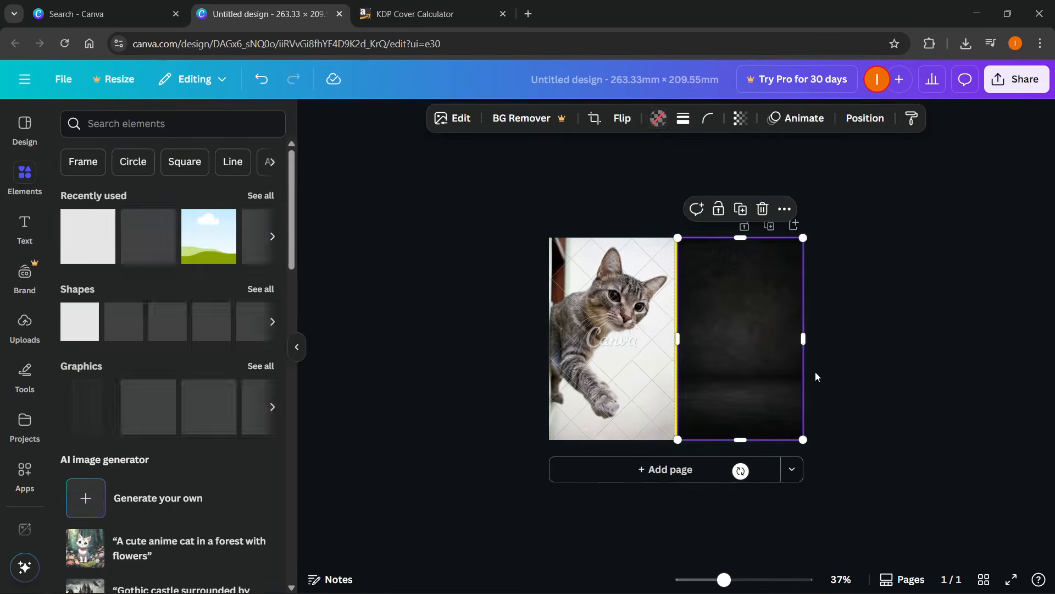
pyautogui.click(868, 291)
pyautogui.scroll(2, 730, 332)
pyautogui.scroll(1, 730, 331)
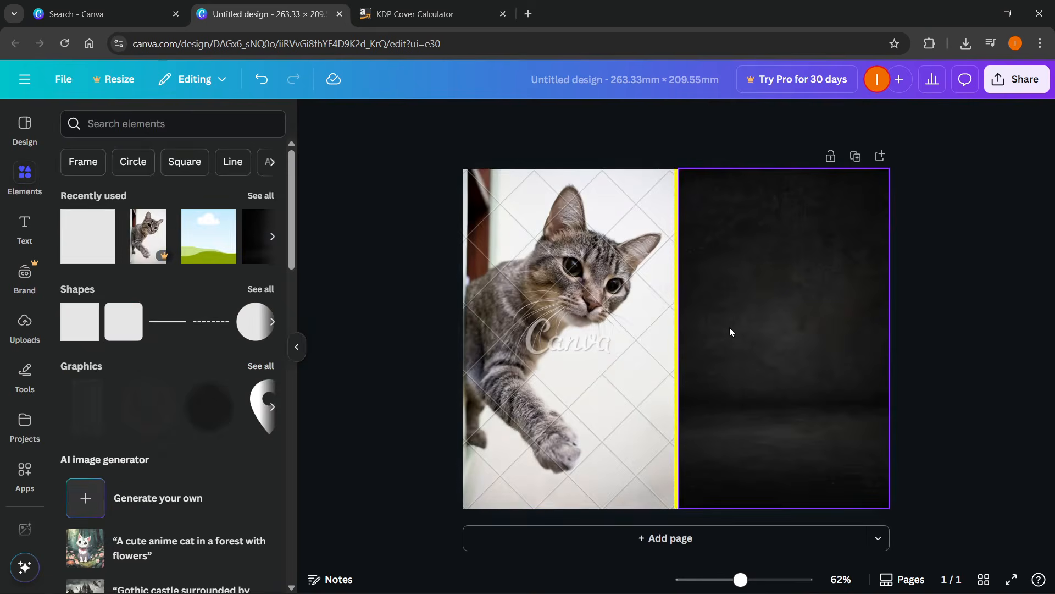
# Add a heading reading "Hey :)" to the page and set its text colour to white
pyautogui.click(25, 227)
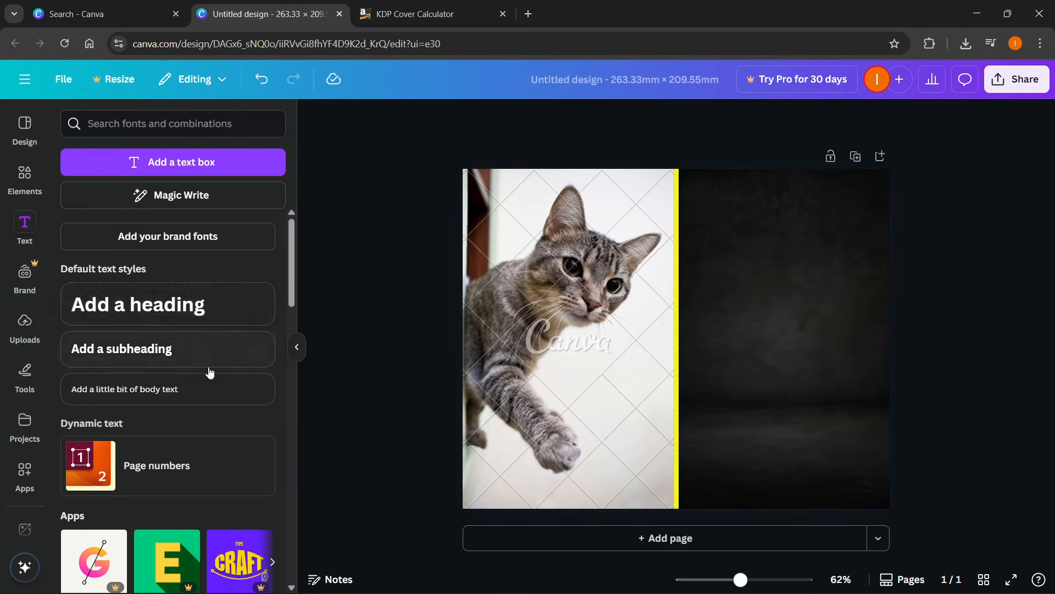
pyautogui.click(184, 301)
pyautogui.write('Hey :)')
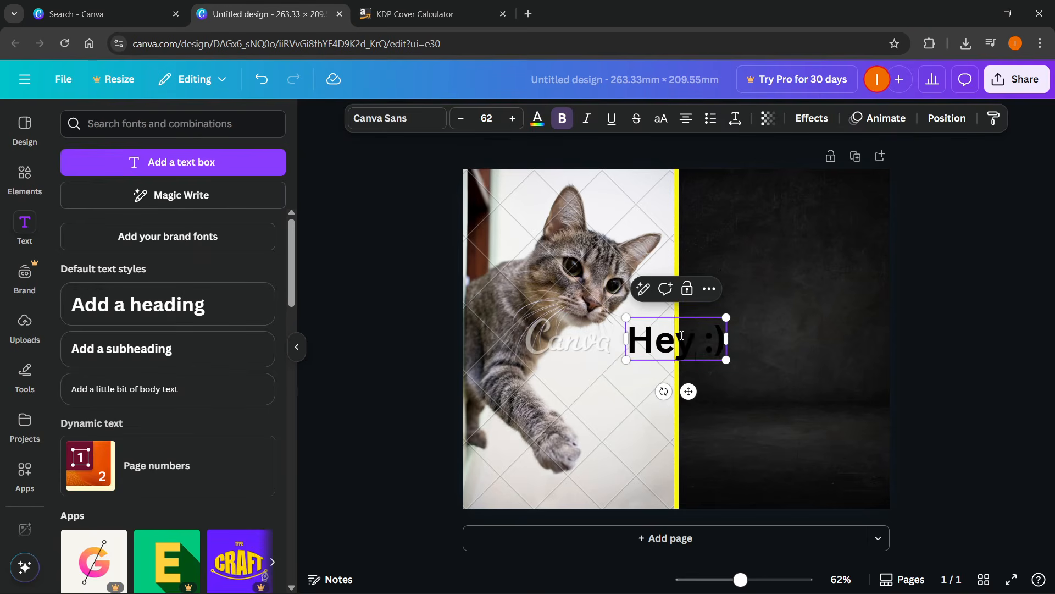
pyautogui.hotkey('ctrl', 'a')
pyautogui.click(538, 118)
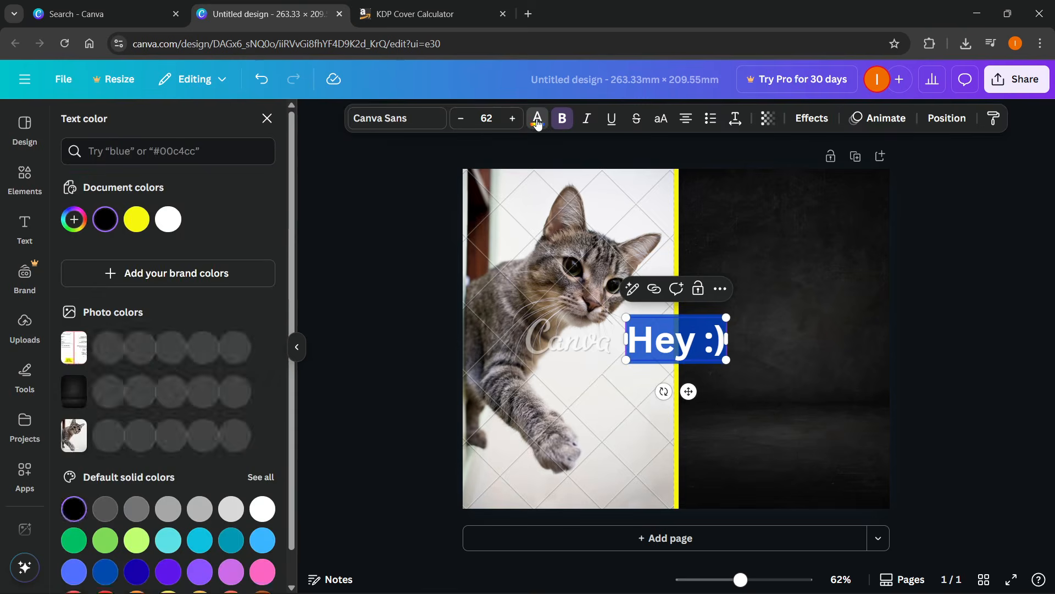
pyautogui.click(168, 219)
pyautogui.click(753, 330)
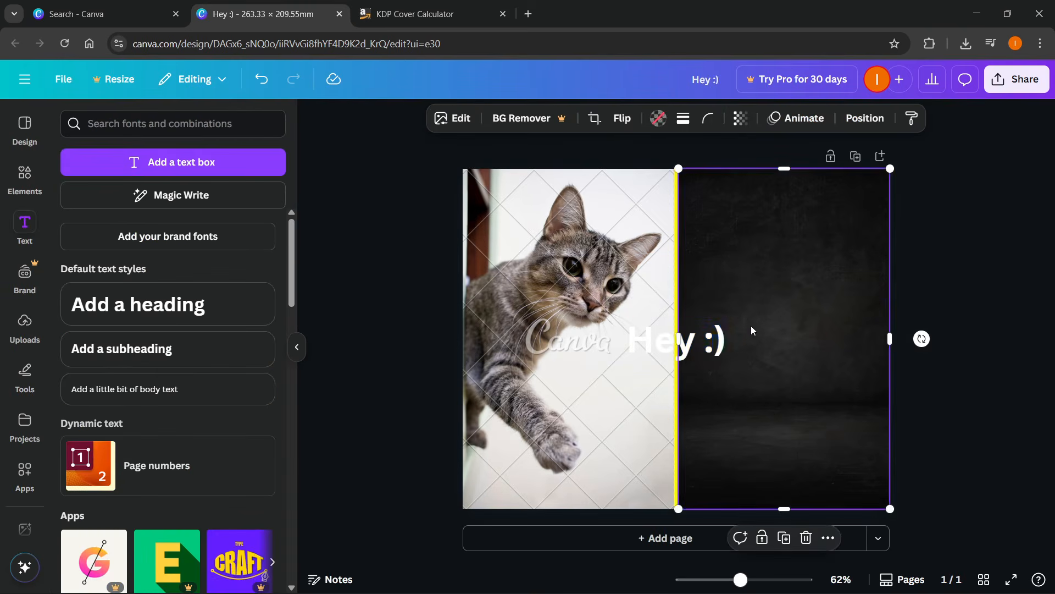
# Enlarge the "Hey :)" heading to nearly the front cover's width and place it near the top of the front cover
pyautogui.moveTo(700, 345); pyautogui.dragTo(886, 279)
pyautogui.click(676, 341)
pyautogui.moveTo(821, 263); pyautogui.dragTo(800, 238)
pyautogui.click(910, 316)
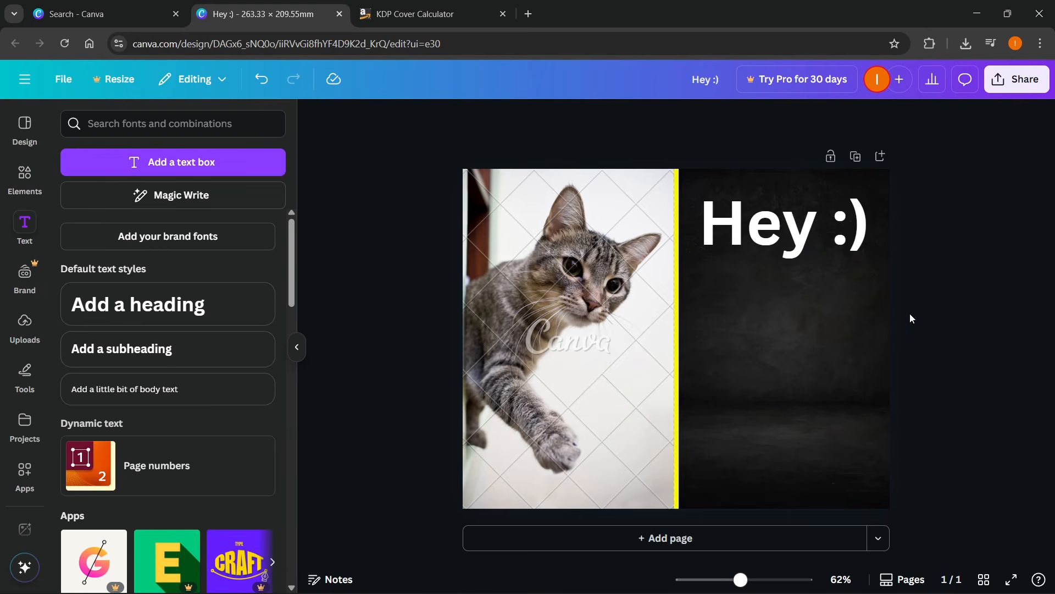